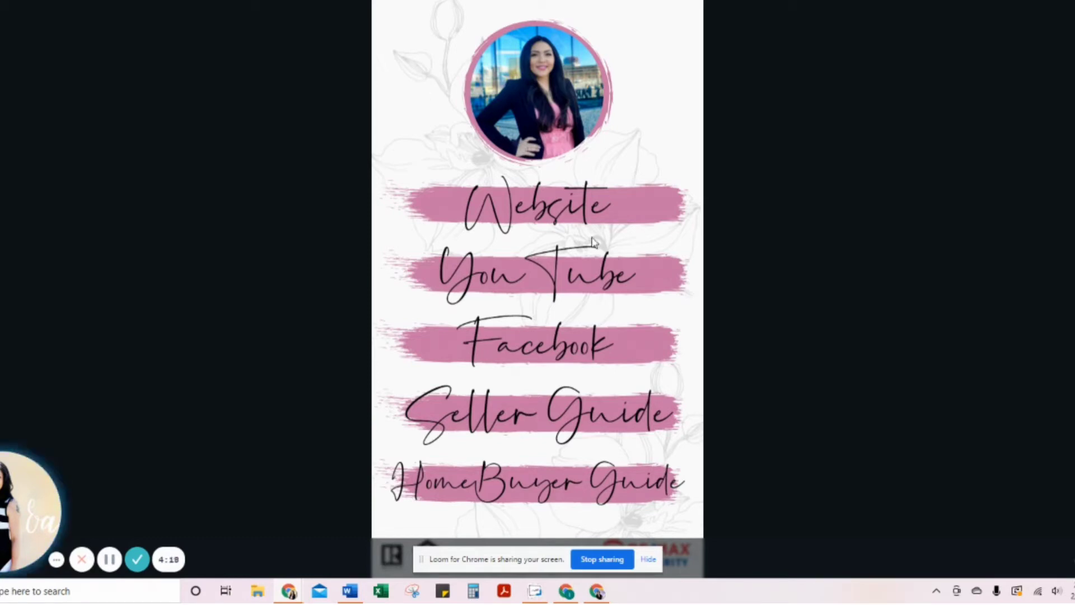
Step: Test the Website and Facebook links in the full-screen view of the bio link design, then return to the editor
left_click(558, 210)
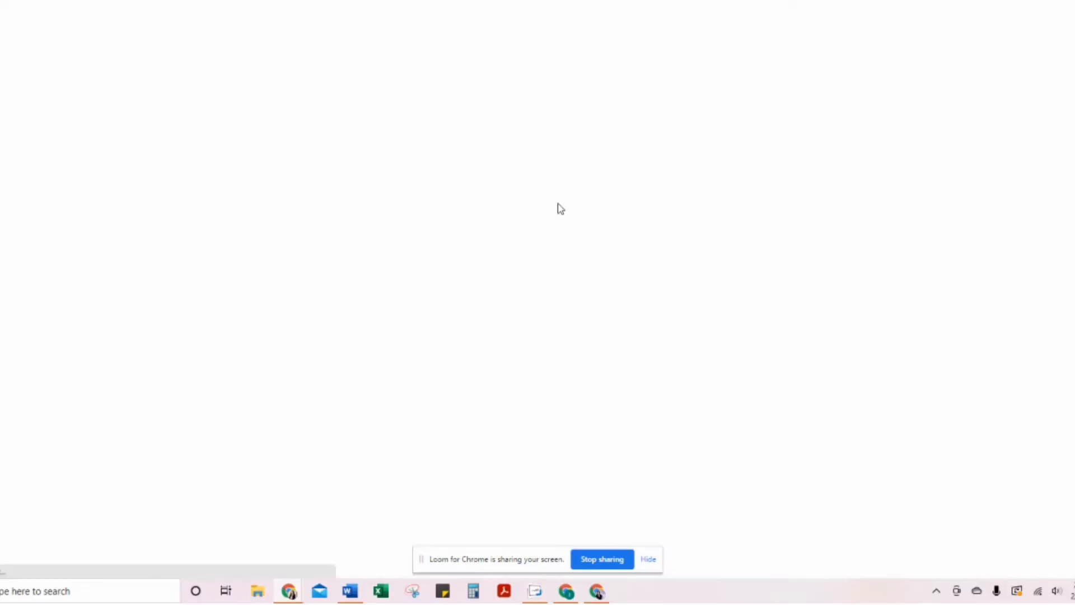
left_click(429, 338)
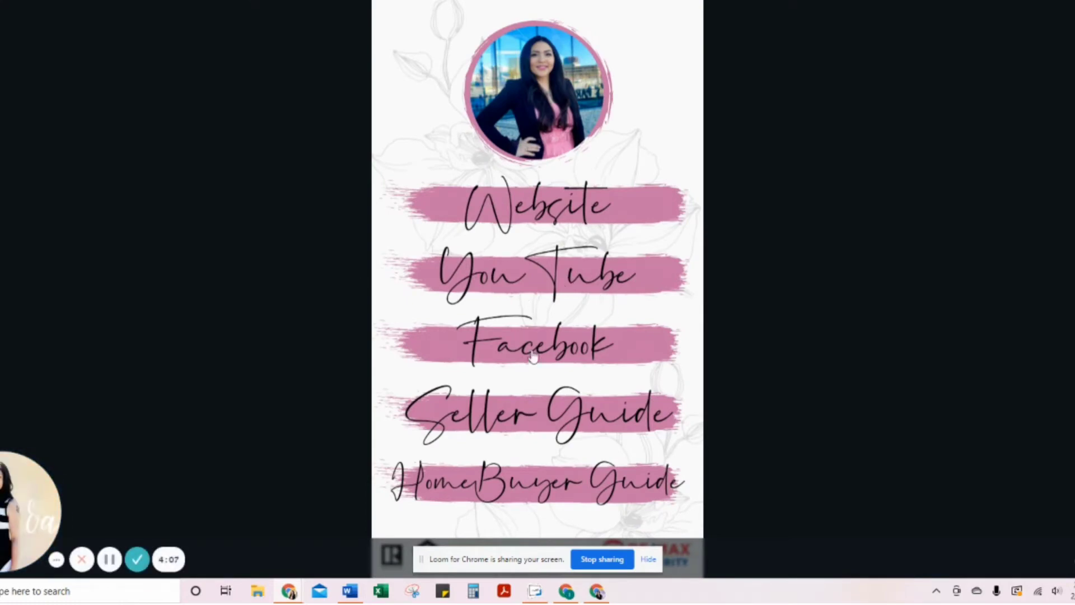
left_click(490, 336)
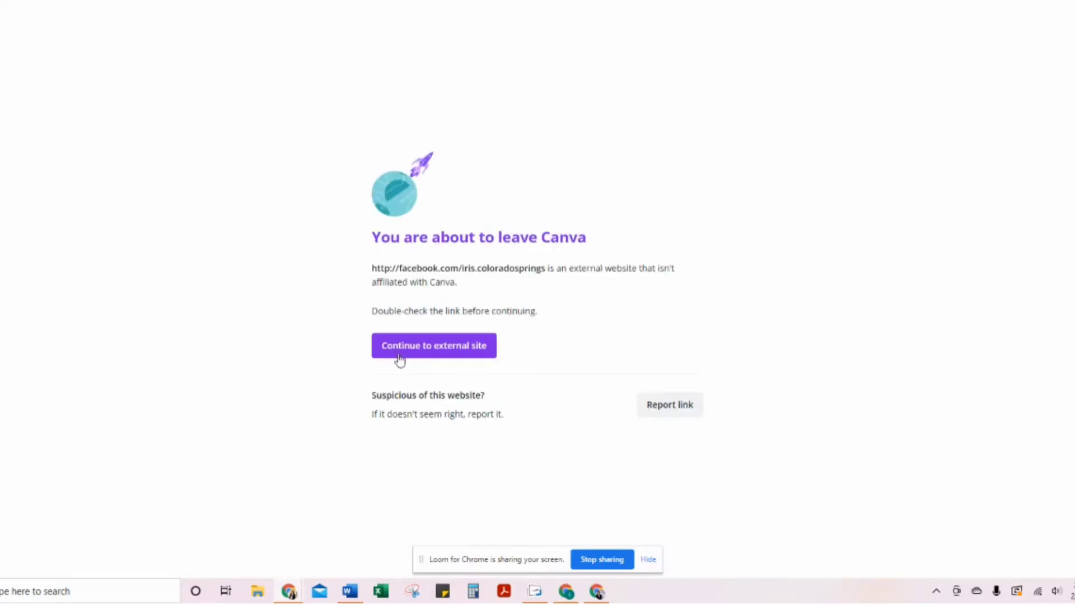
left_click(400, 358)
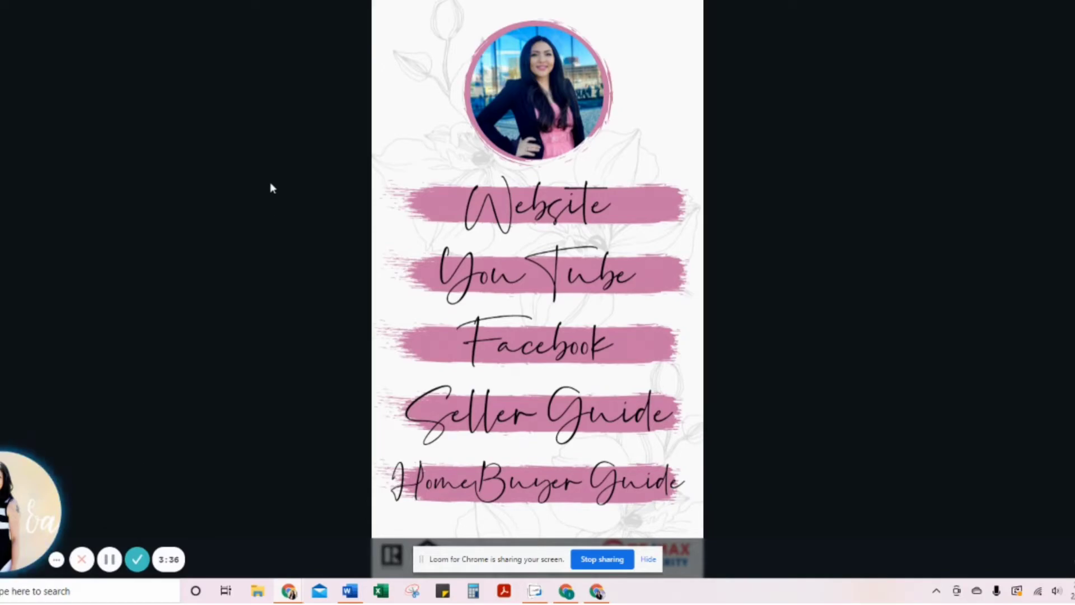
key("Escape")
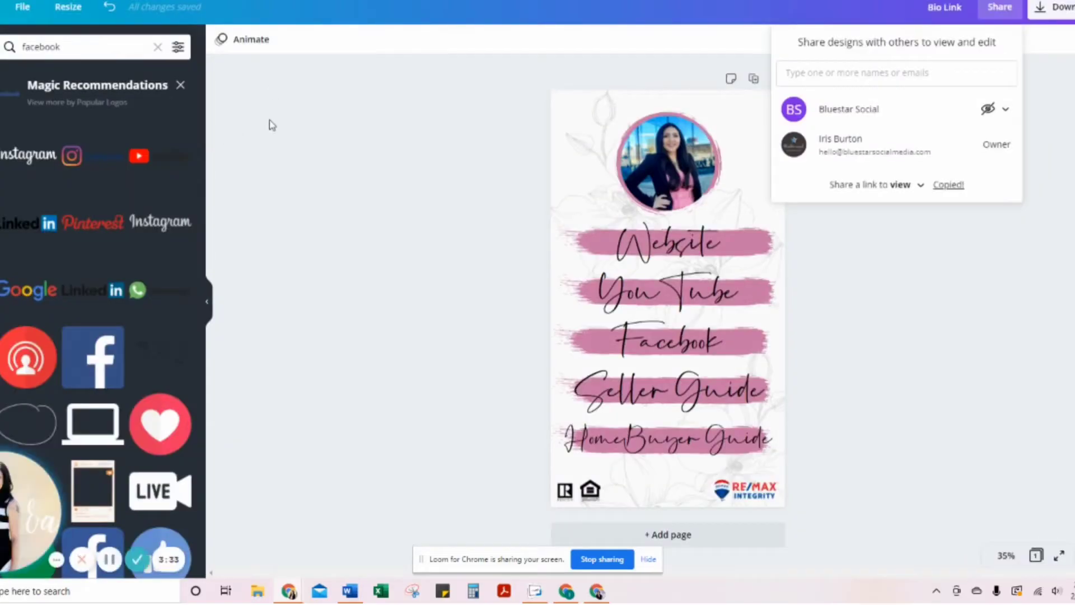
key("Escape")
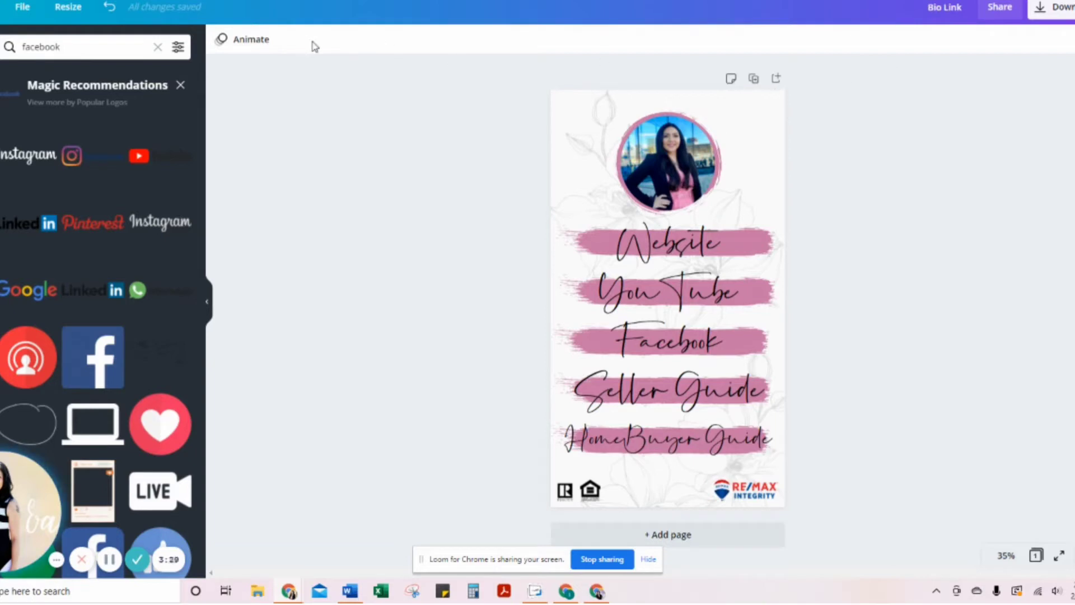
Step: Add a blank second page to the design after the finished bio link page
left_click(78, 14)
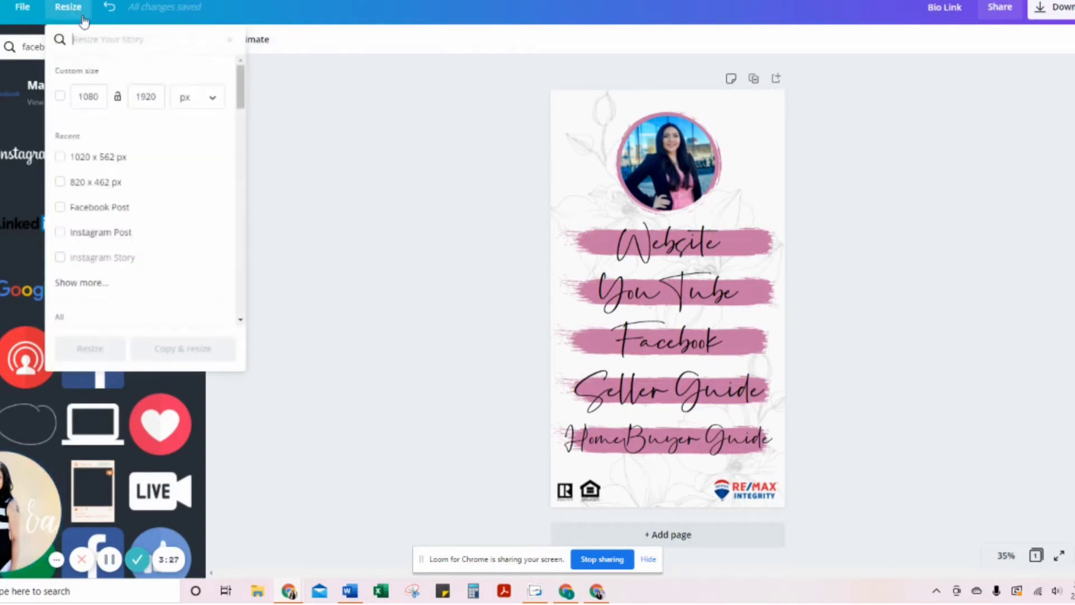
left_click(364, 124)
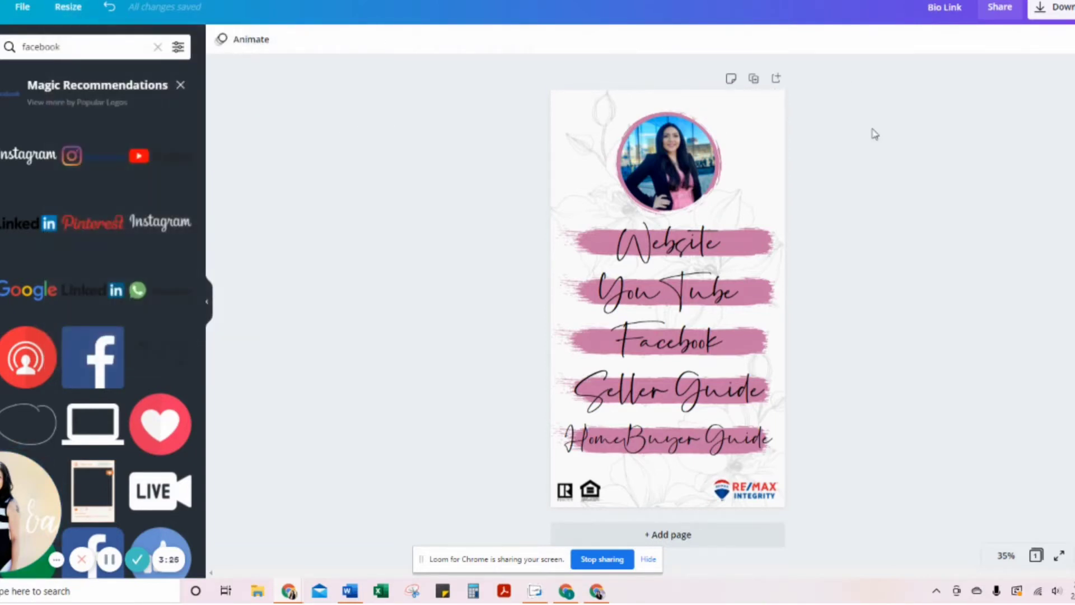
left_click(754, 80)
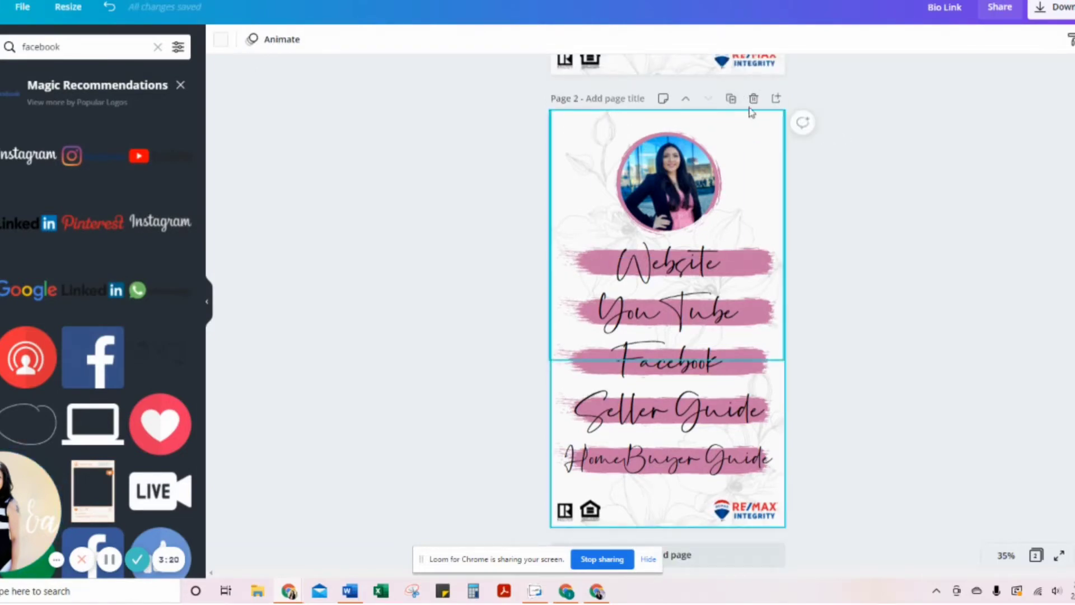
left_click(773, 78)
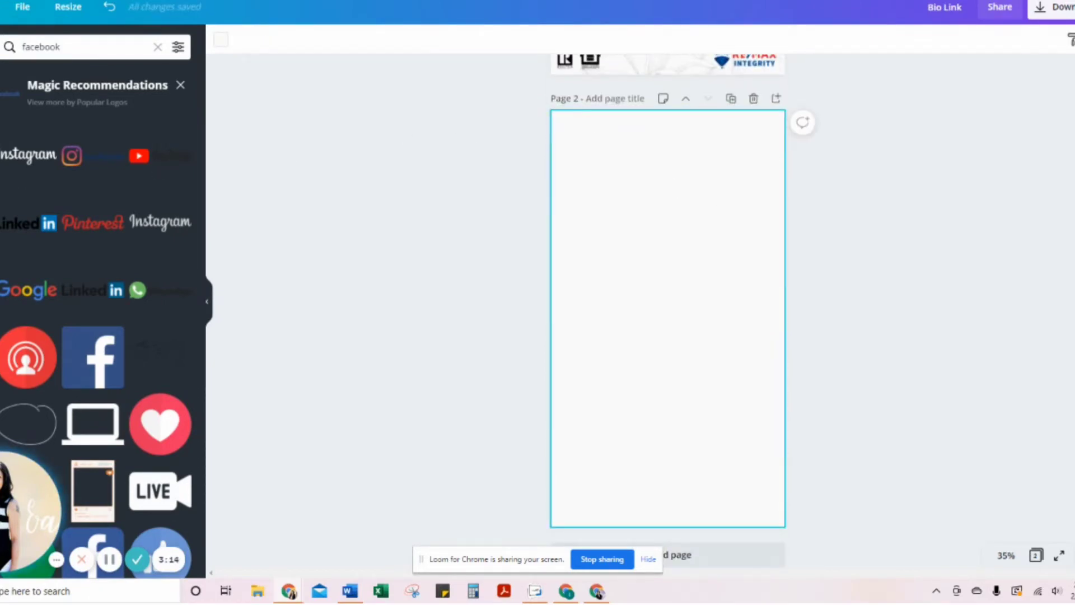
Step: Clear the facebook element search and place the recently used orchid line drawing at the top edge of page 2
left_click(60, 46)
left_click(157, 48)
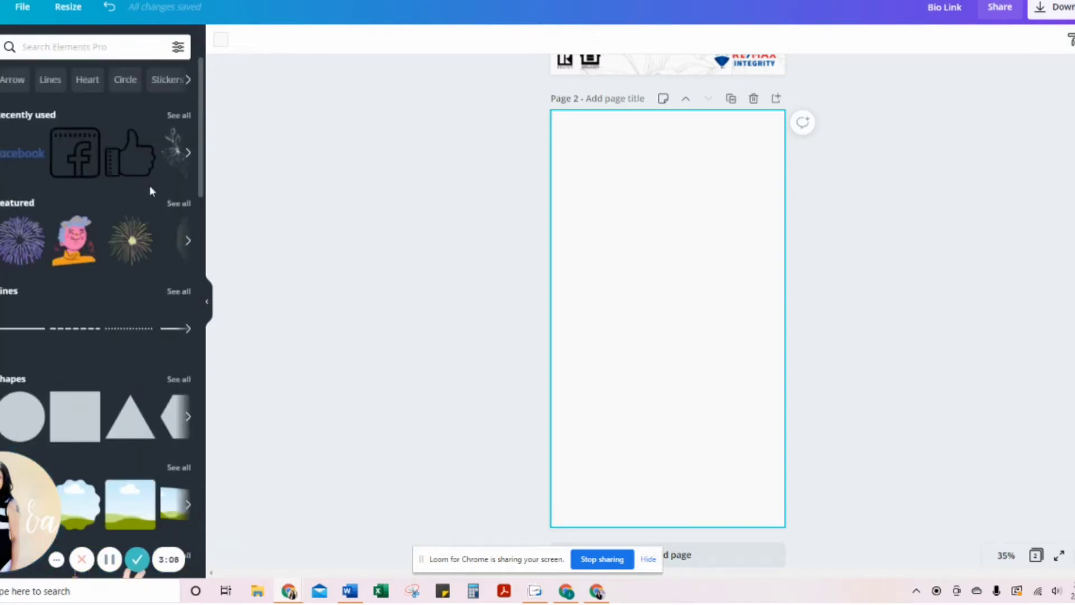
left_click(175, 152)
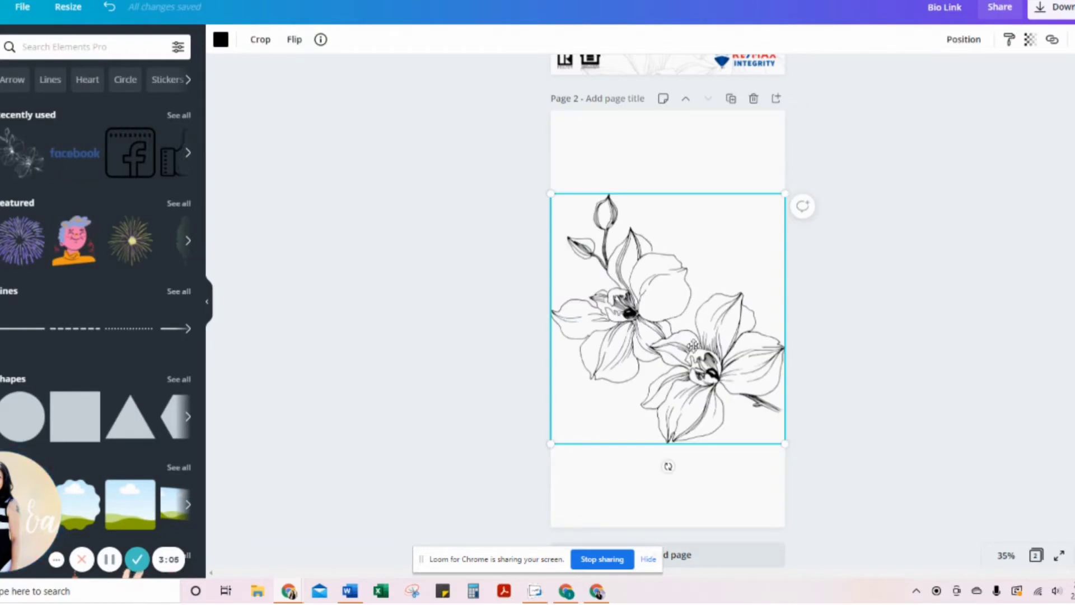
left_click_drag(701, 374, 700, 292)
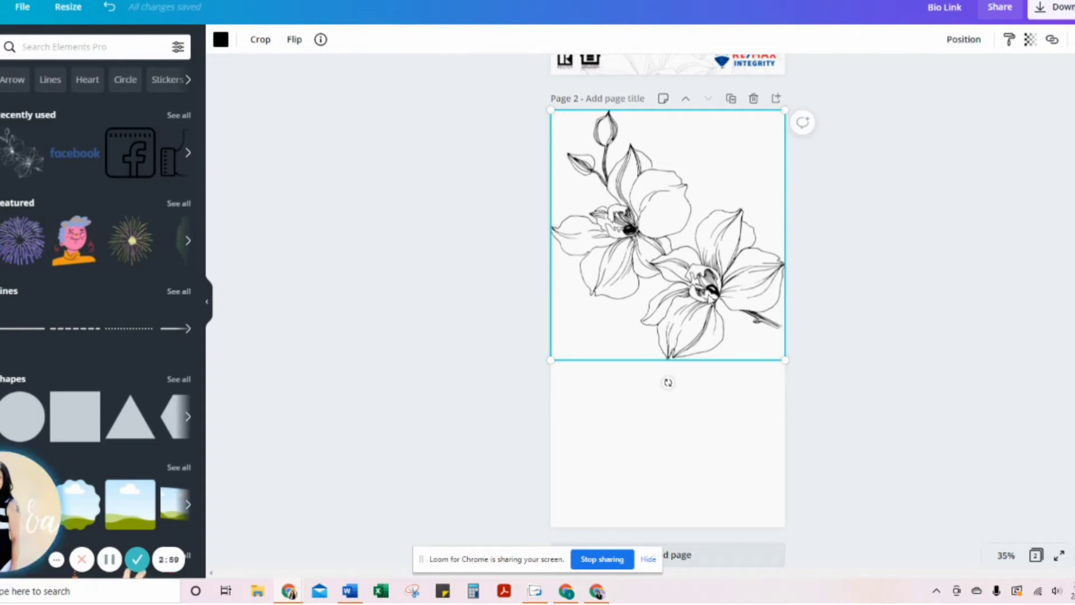
Step: Set the transparency of the orchid drawing on page 2 to 23, comparing it with the flowers on page 1
scroll(802, 282, "up", 5)
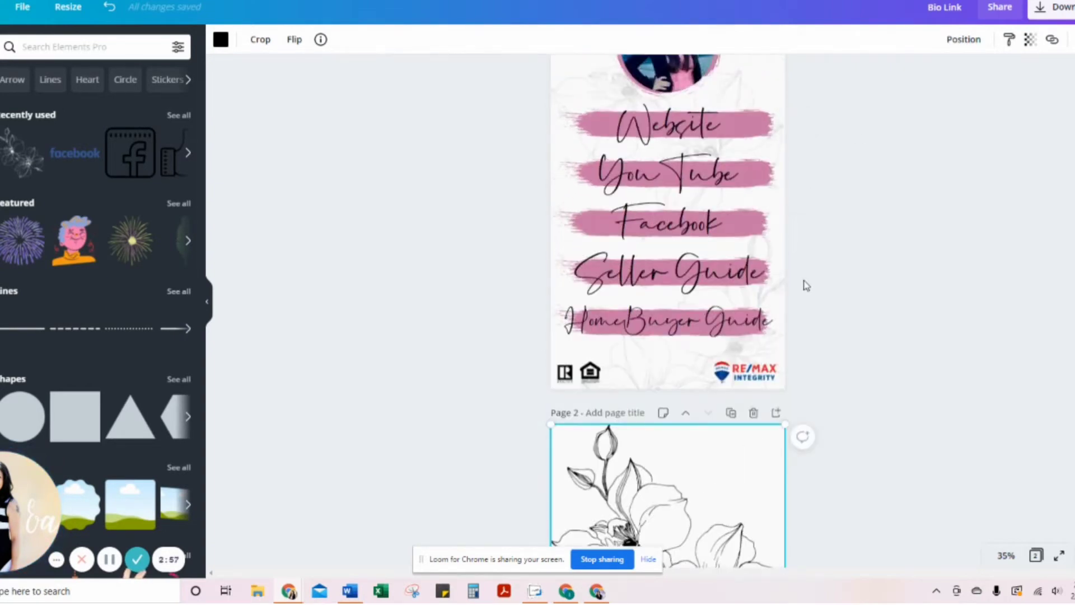
scroll(804, 284, "down", 3)
scroll(753, 338, "up", 5)
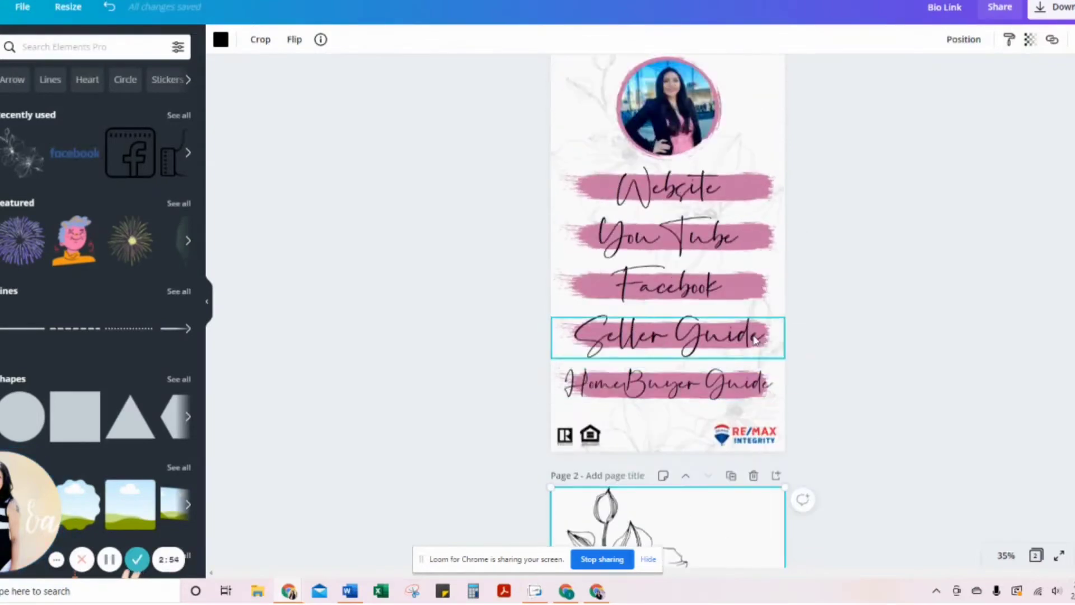
scroll(790, 276, "down", 6)
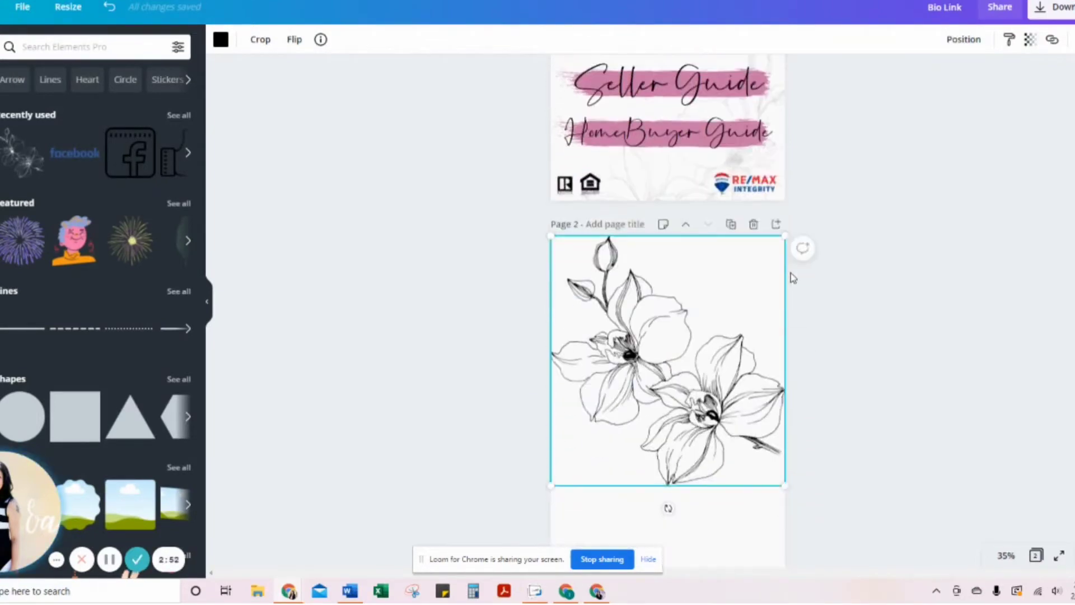
left_click(1029, 43)
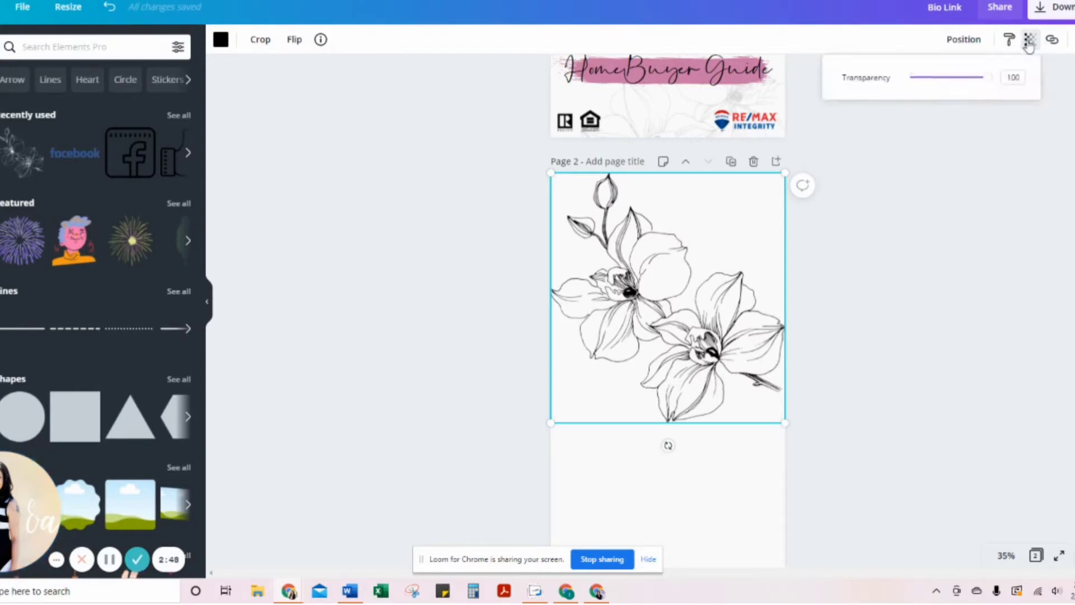
left_click_drag(986, 80, 931, 94)
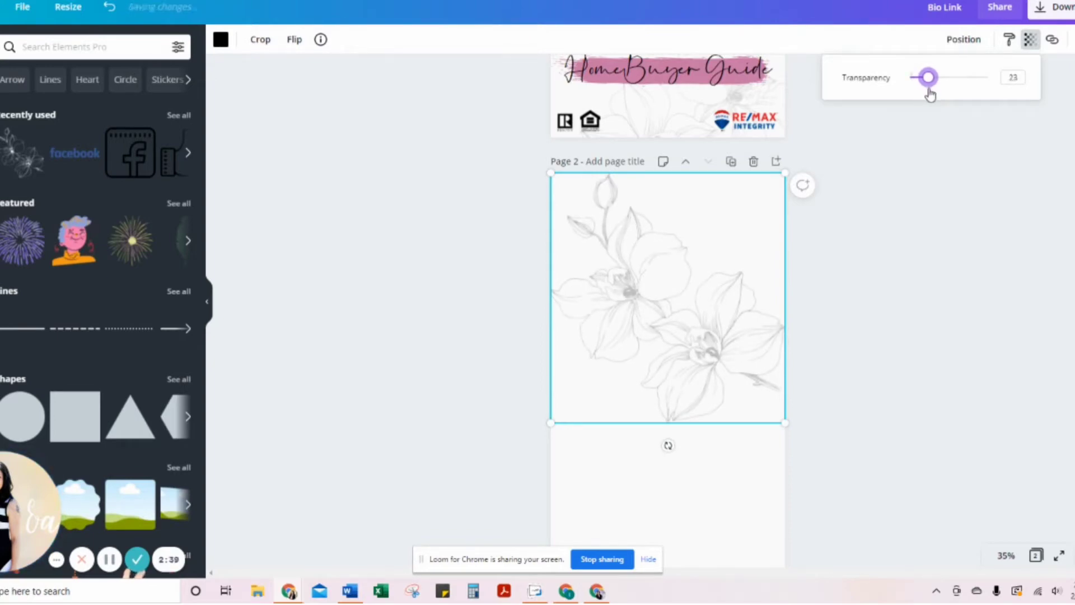
left_click(892, 210)
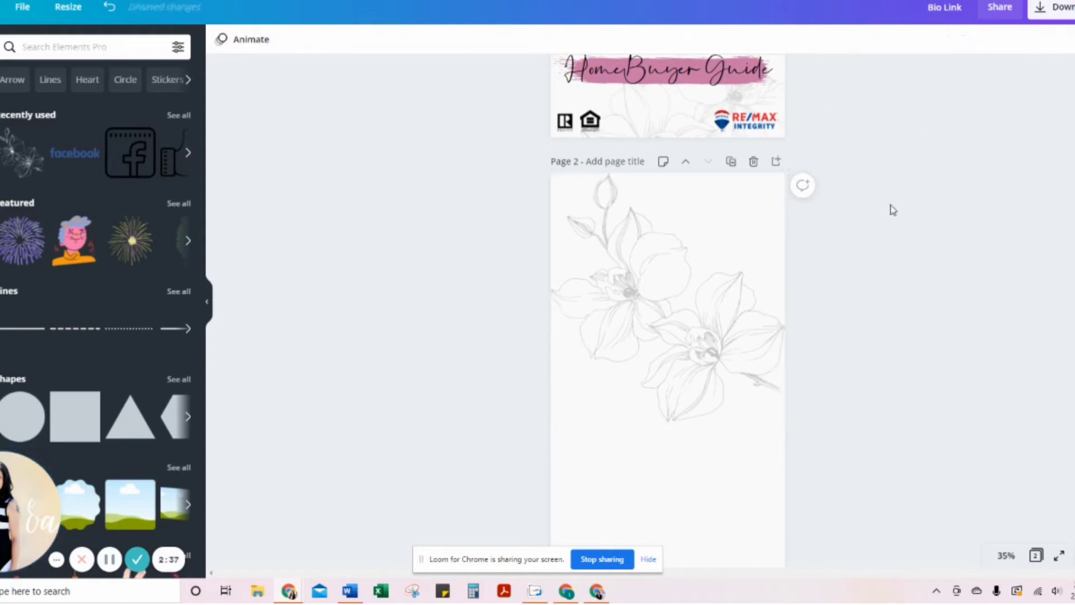
Step: Duplicate the faded orchid drawing, flip the copy horizontally, and place it at the lower right of page 2, running off the page
left_click(701, 322)
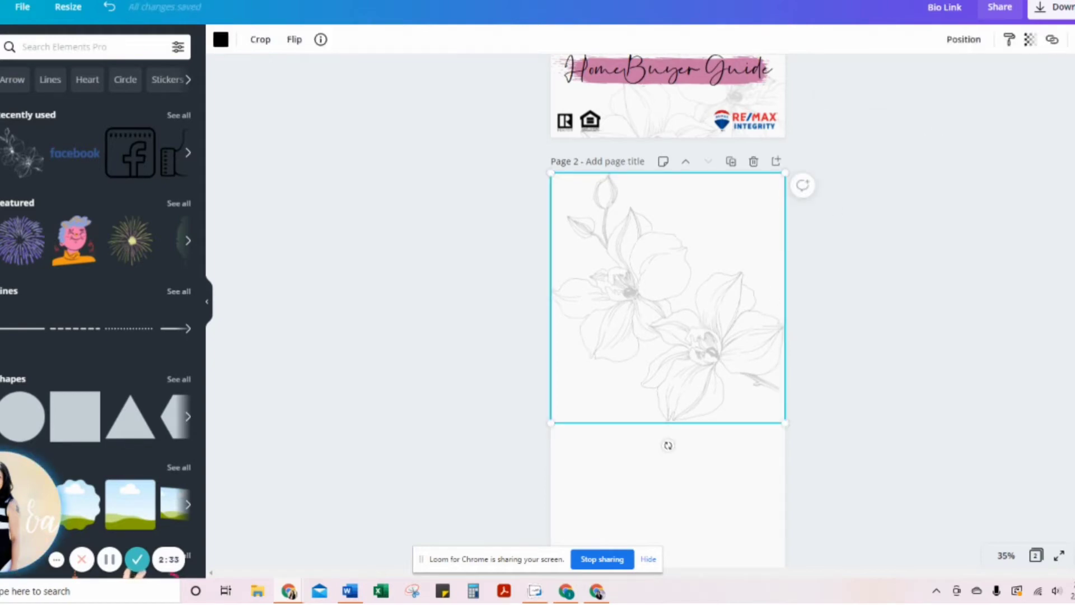
key("ctrl+d")
scroll(708, 257, "down", 2)
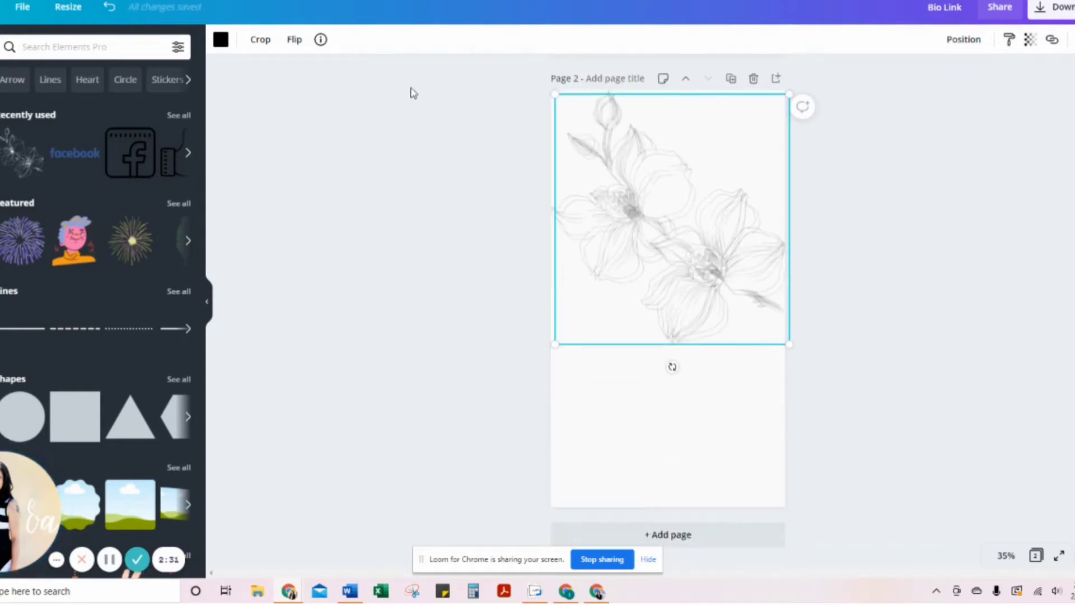
left_click(295, 42)
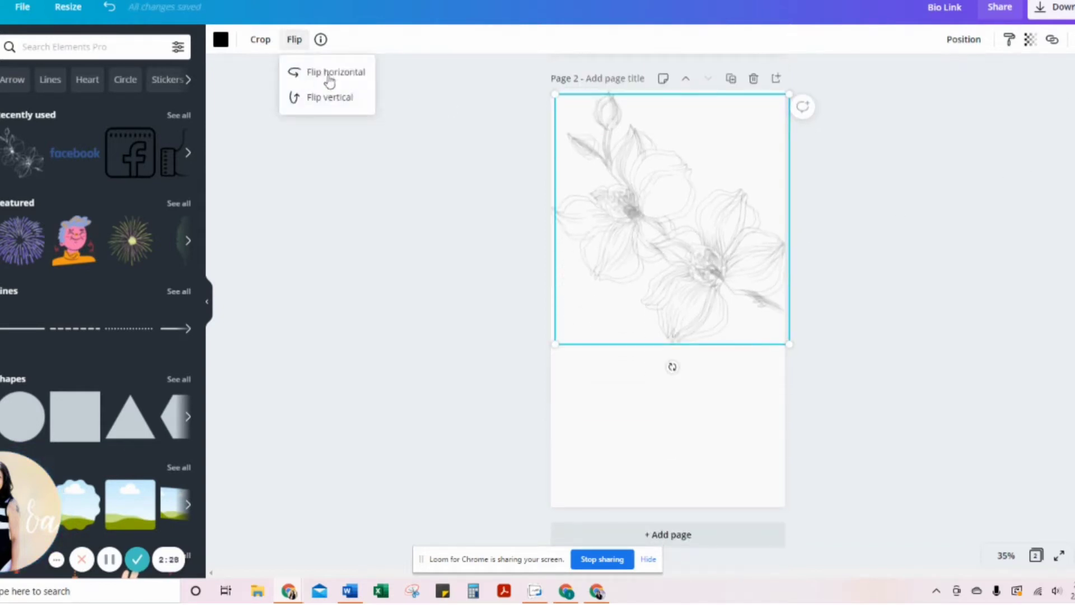
left_click(329, 79)
left_click_drag(689, 208, 708, 415)
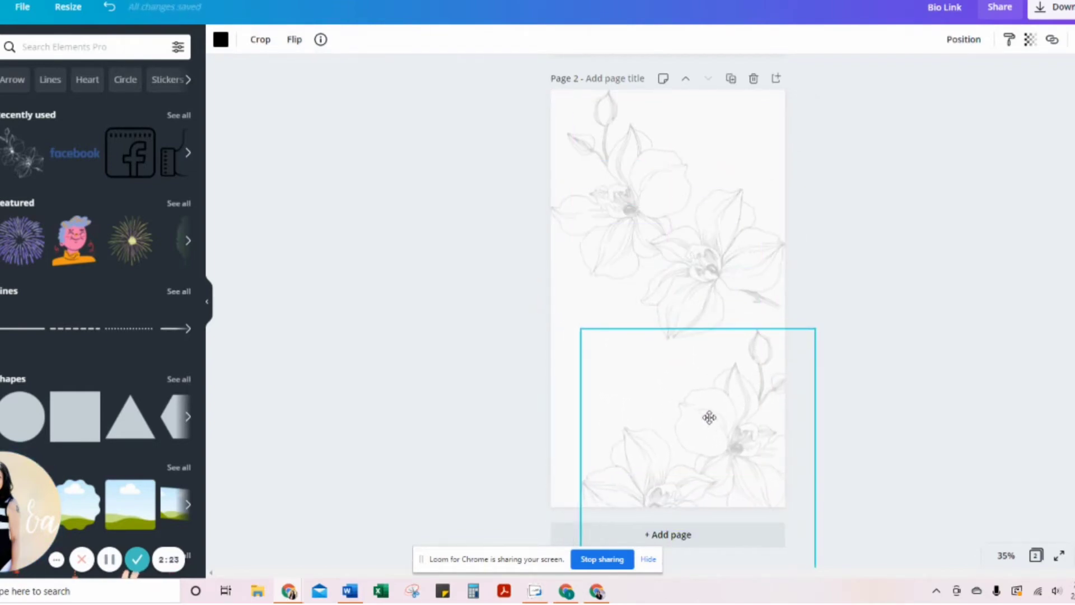
left_click(922, 348)
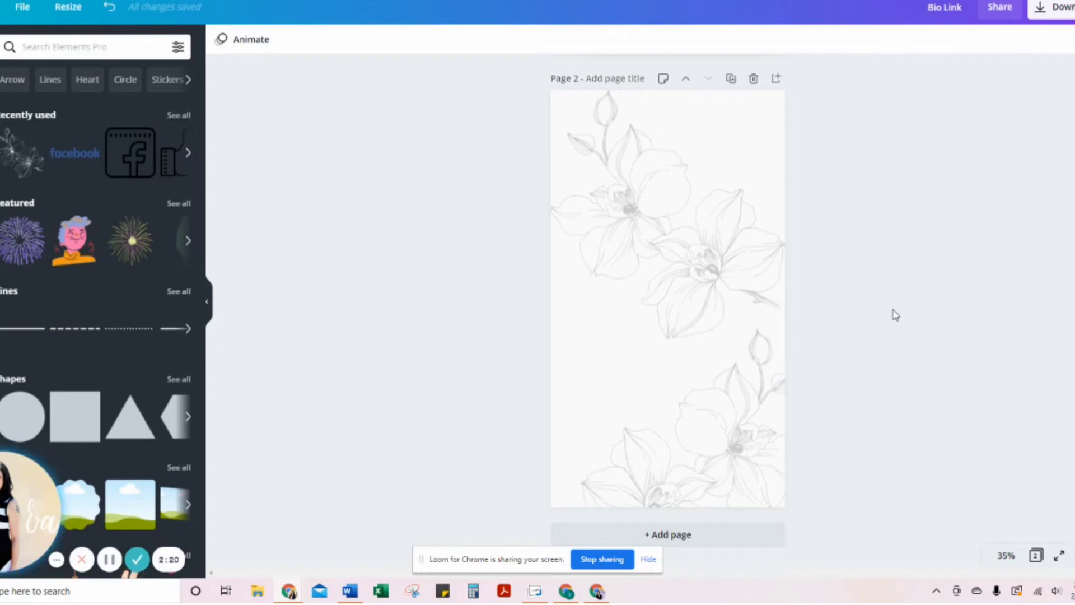
Step: Insert a circle photo frame from the frames collection and center it horizontally near the top of page 2
scroll(896, 315, "up", 2)
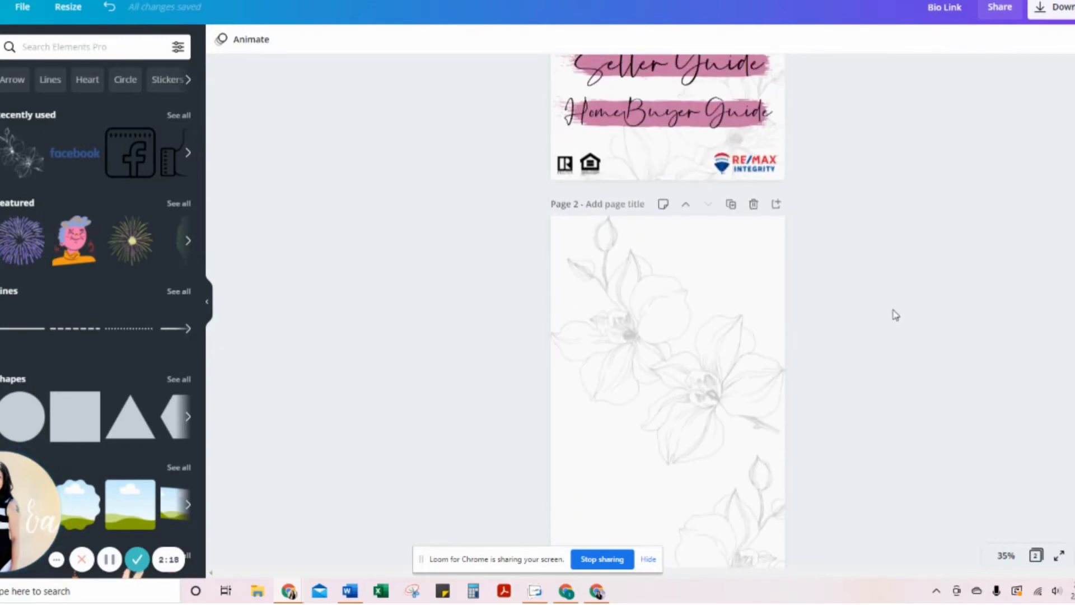
scroll(894, 313, "down", 2)
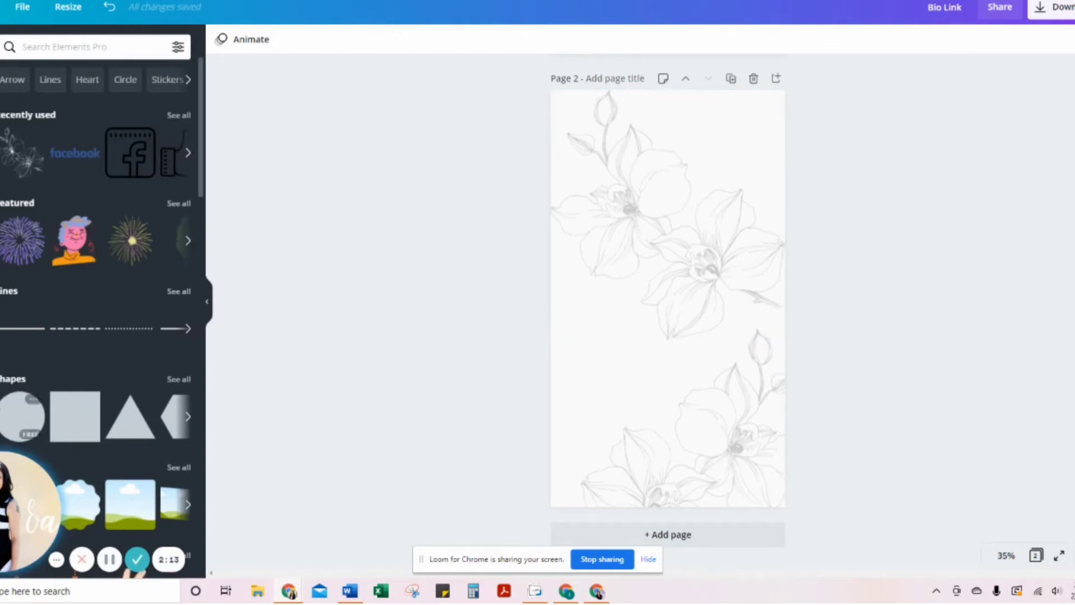
scroll(20, 255, "down", 5)
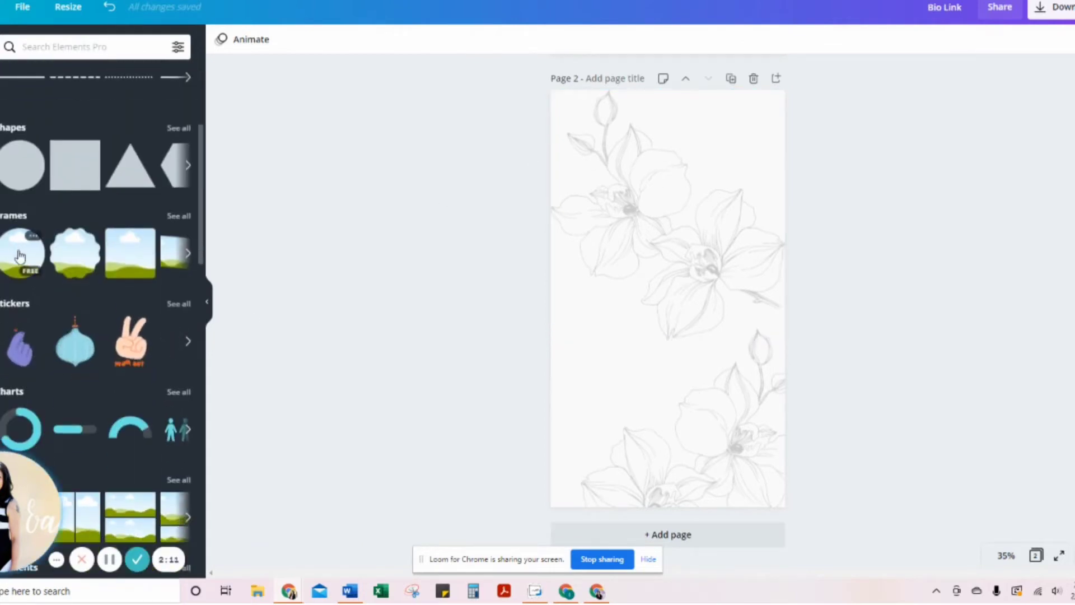
left_click(188, 217)
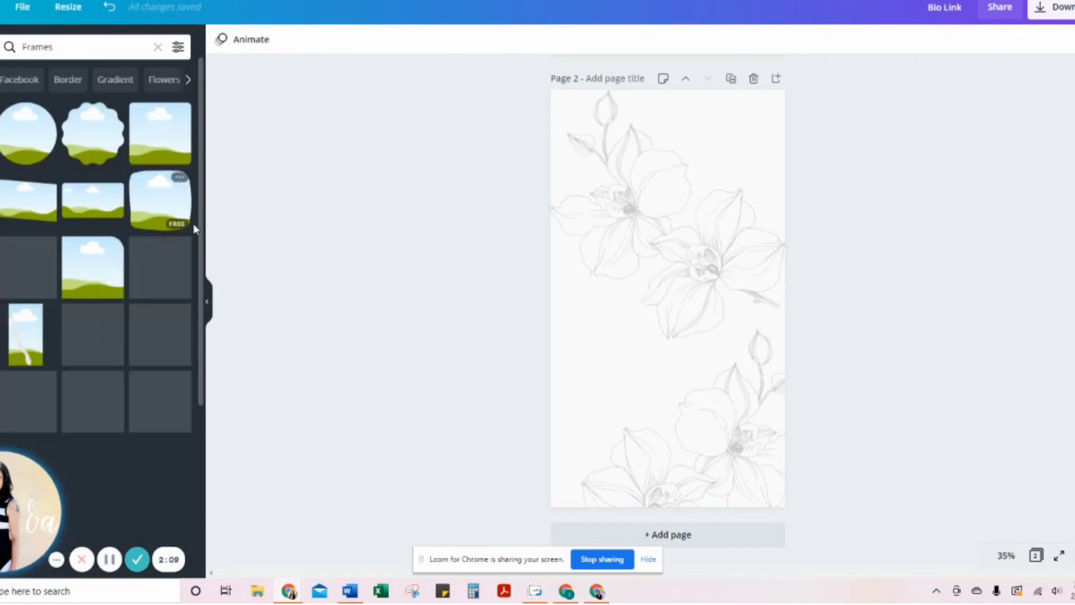
left_click(12, 138)
left_click_drag(687, 321, 682, 194)
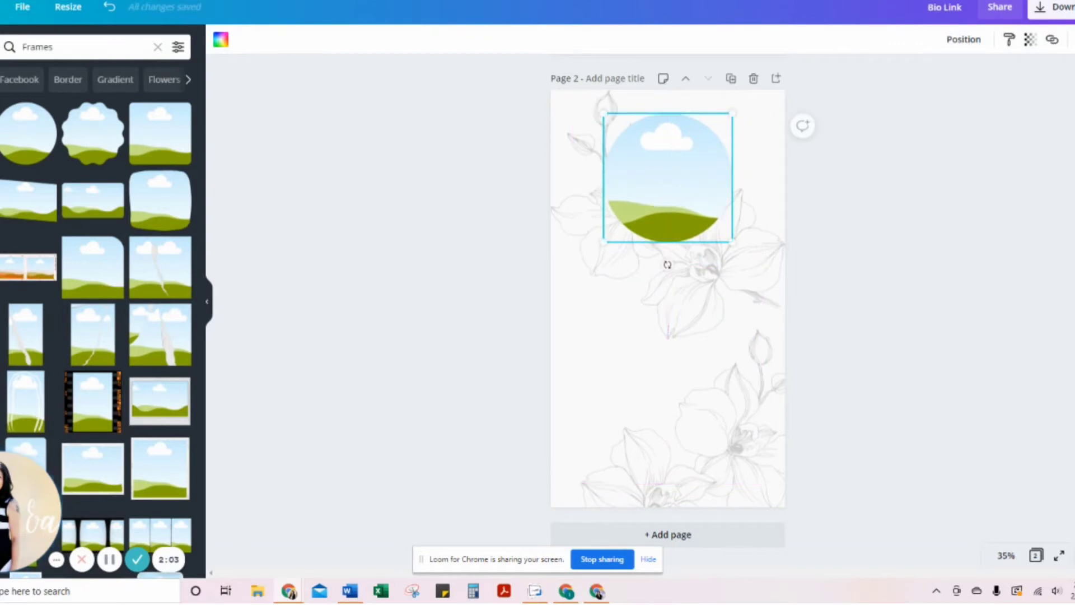
scroll(427, 228, "up", 5)
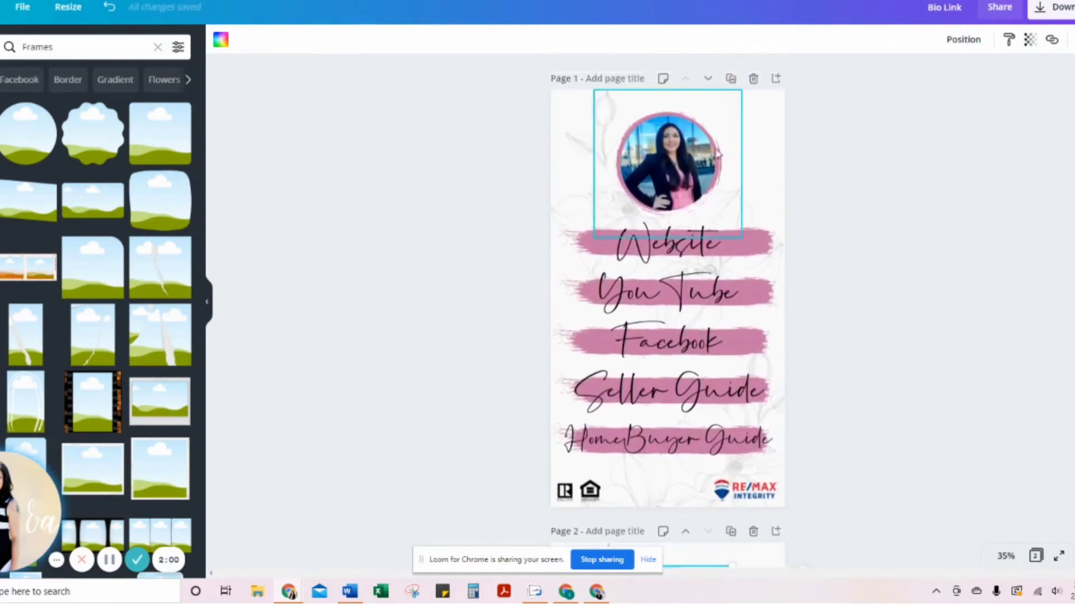
scroll(861, 336, "down", 5)
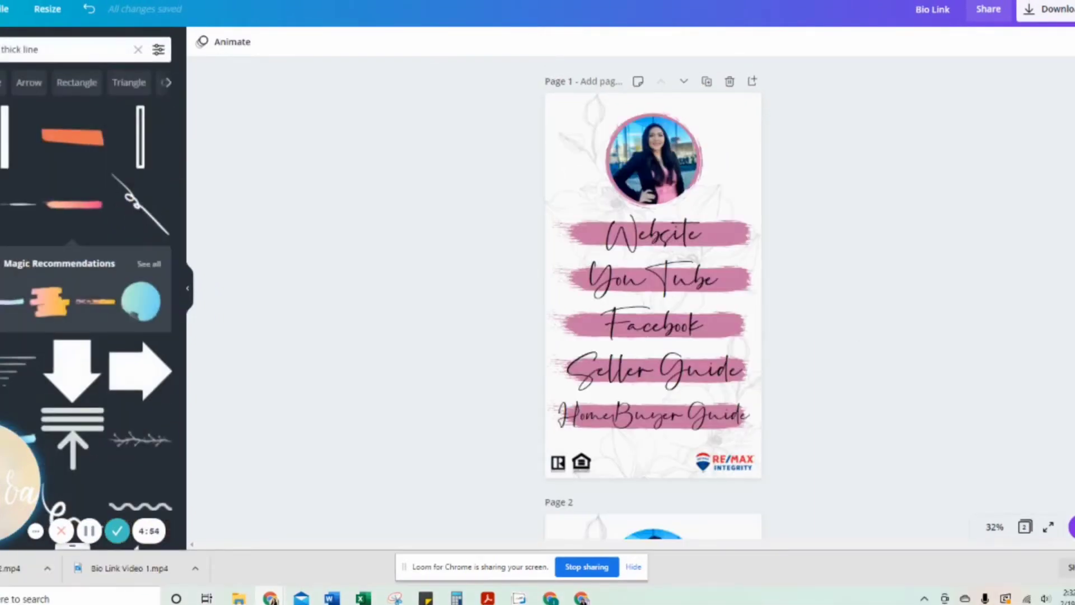
Step: Search the elements for "circle", look through the results for a brush-textured circle, and clear the search
double_click(31, 49)
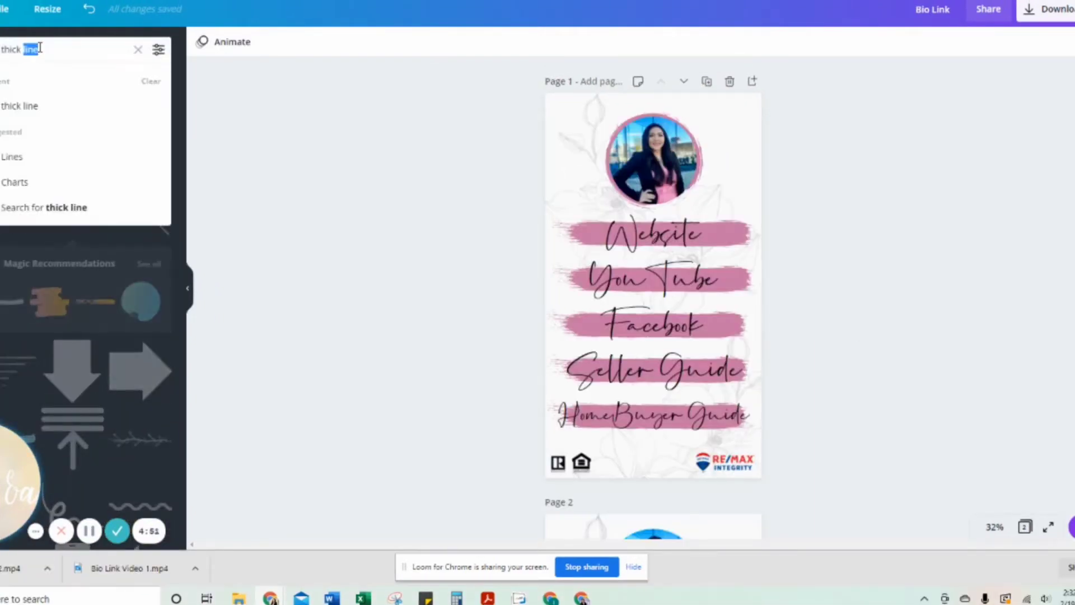
type("circle")
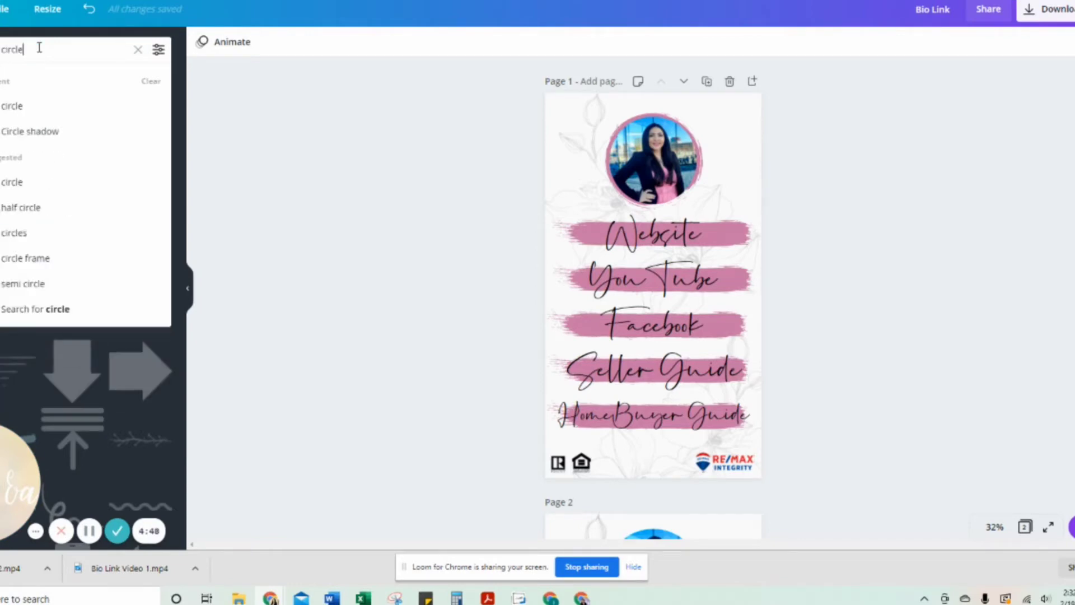
key("Return")
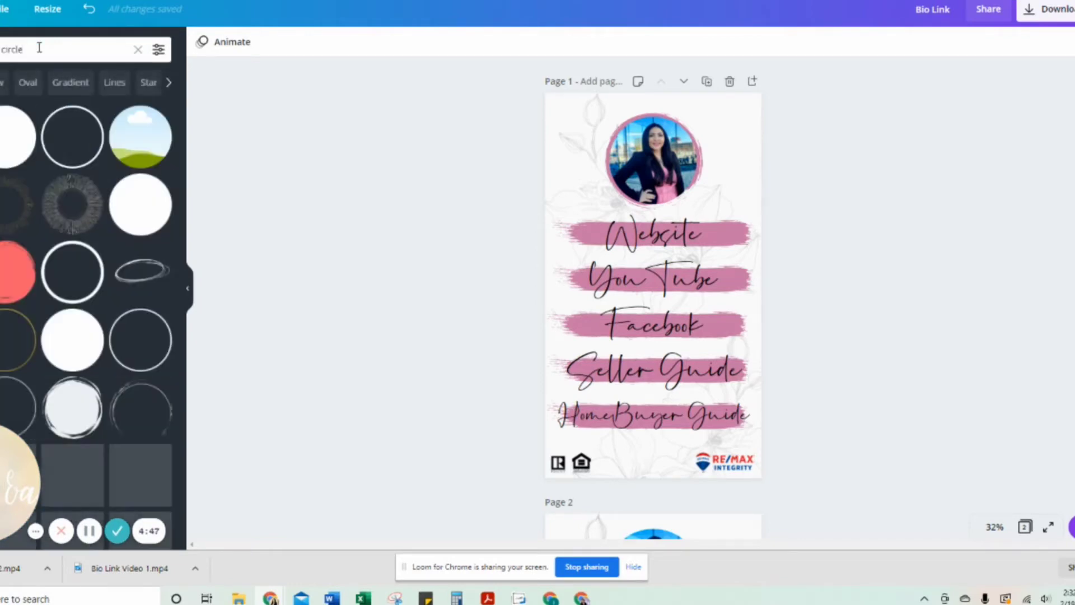
scroll(79, 241, "down", 6)
scroll(79, 241, "down", 10)
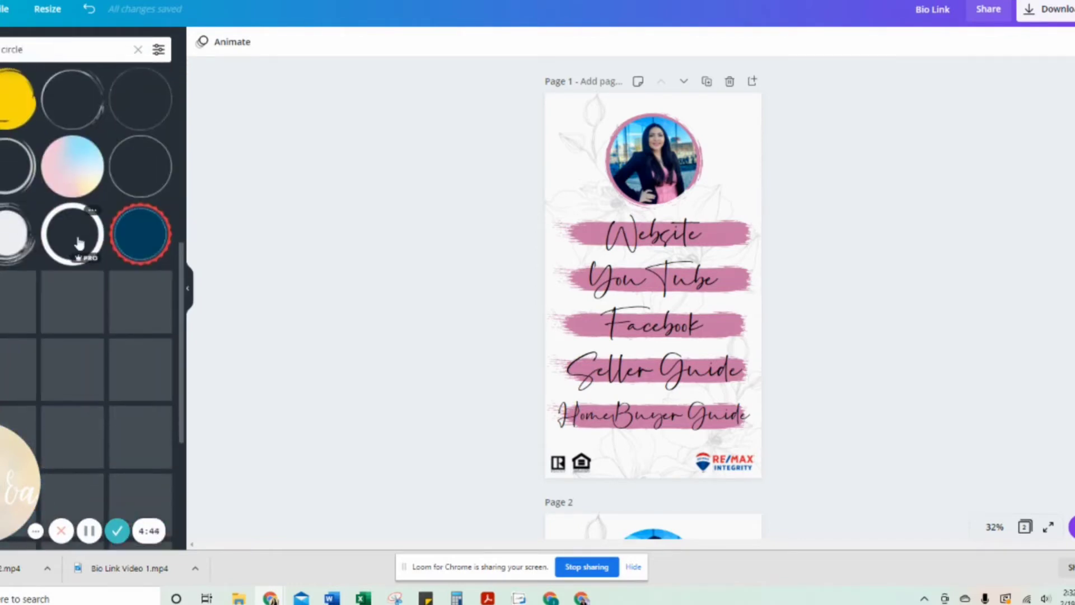
scroll(85, 233, "down", 3)
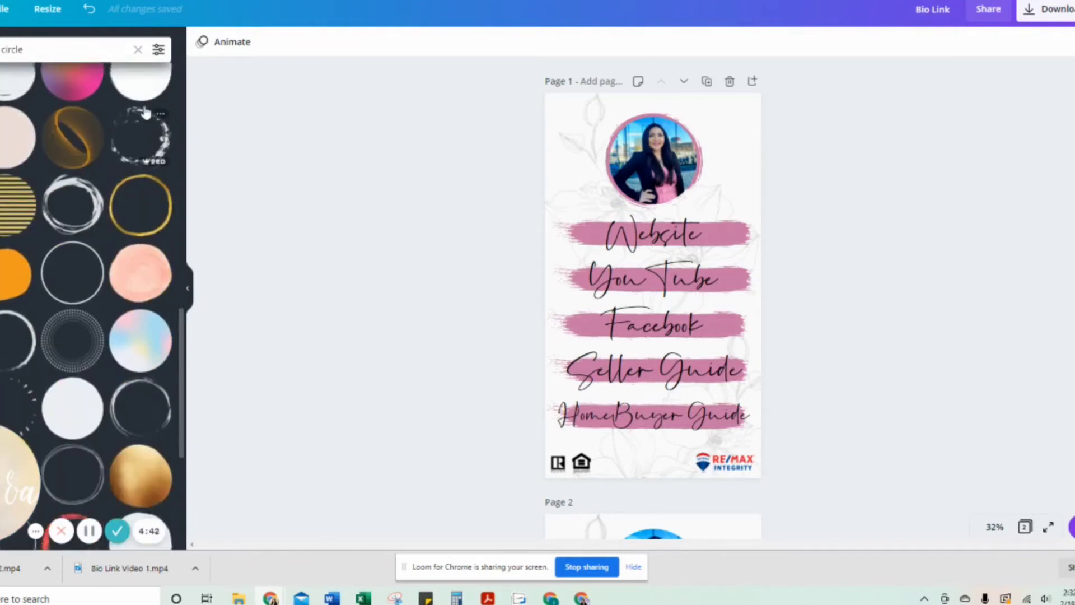
scroll(123, 168, "up", 3)
scroll(137, 122, "down", 10)
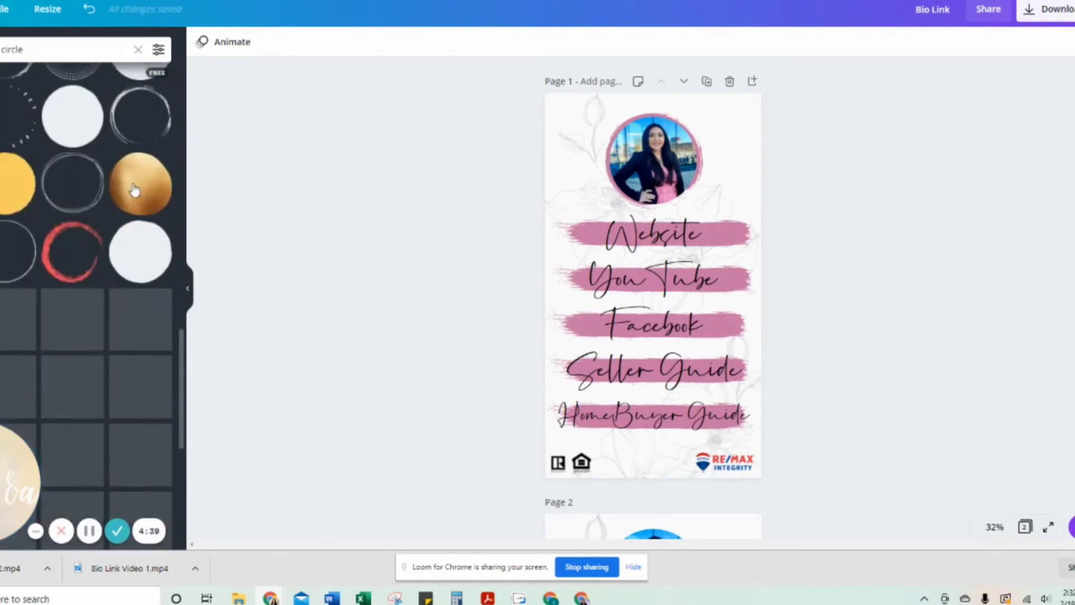
scroll(132, 177, "down", 10)
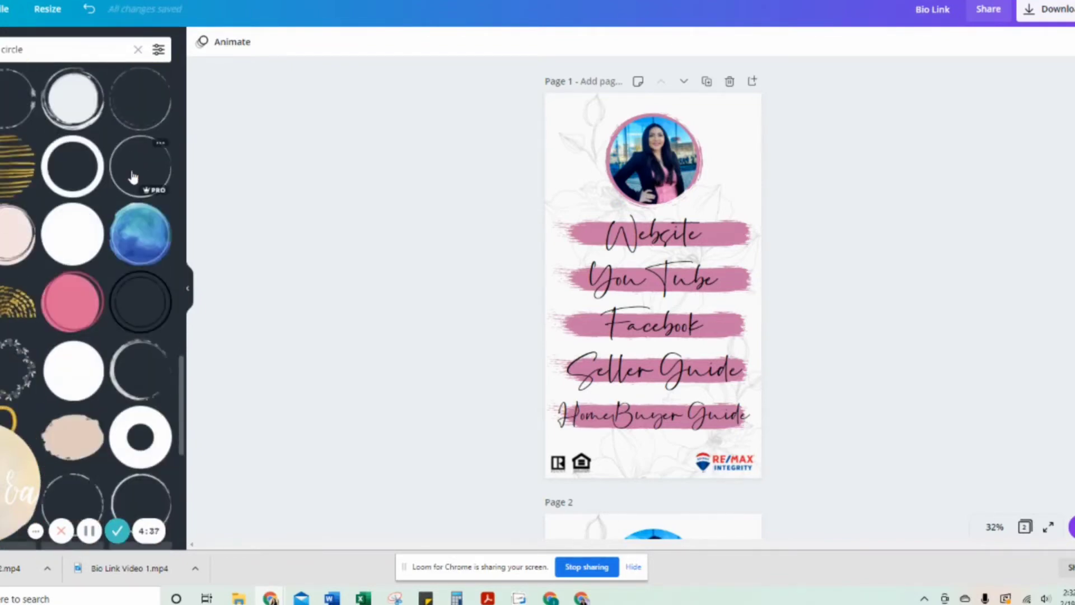
left_click(138, 52)
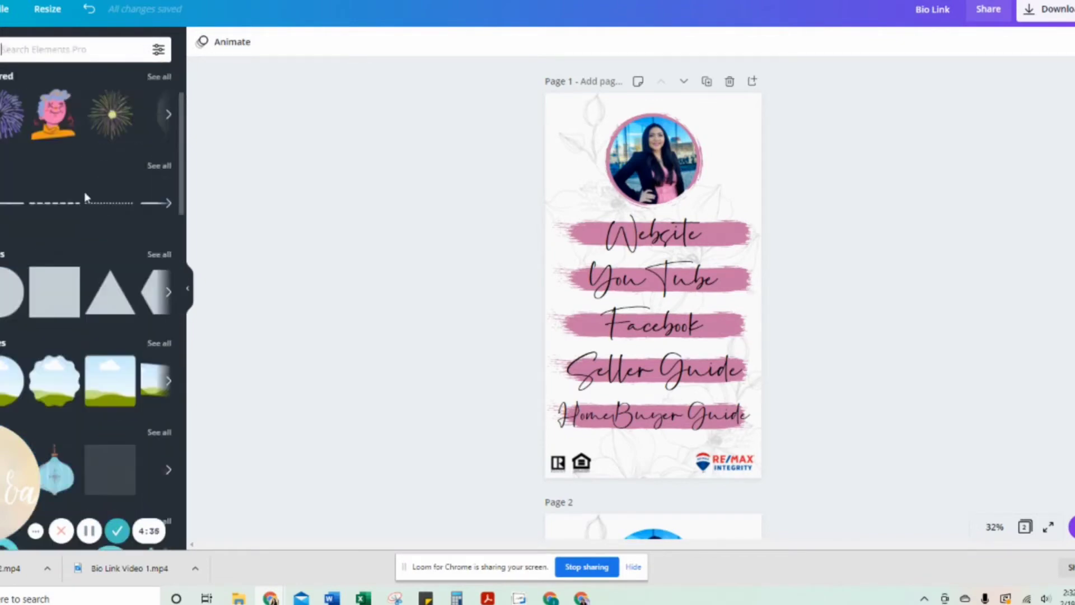
Step: Find the blue-green gradient brush circle among the recently used elements and add it to page 1, deleting any wrongly inserted shape
left_click(170, 157)
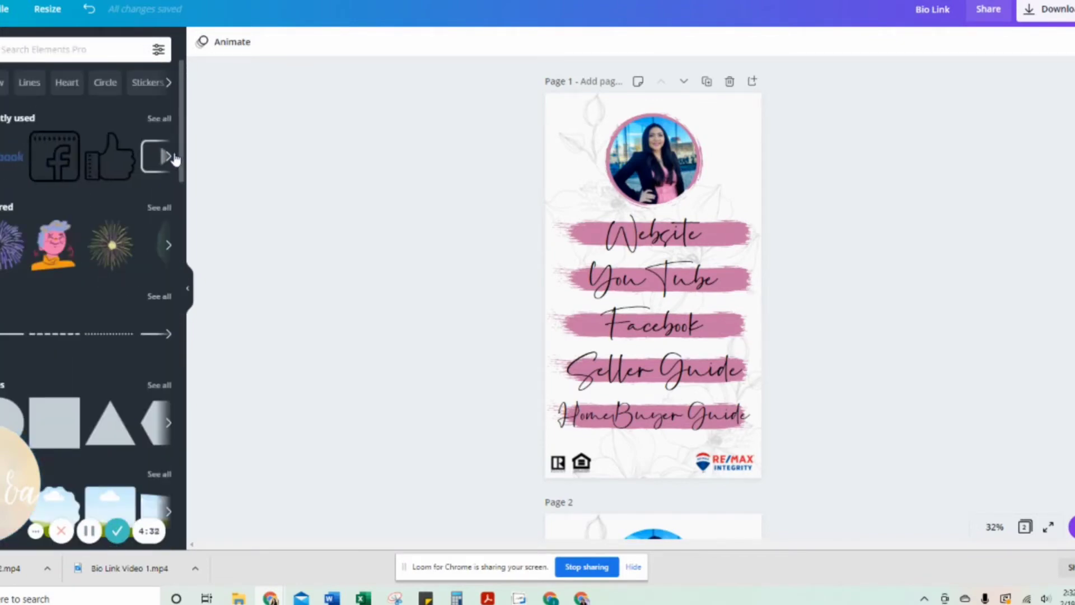
left_click(169, 157)
left_click(169, 157)
left_click(170, 158)
left_click(174, 160)
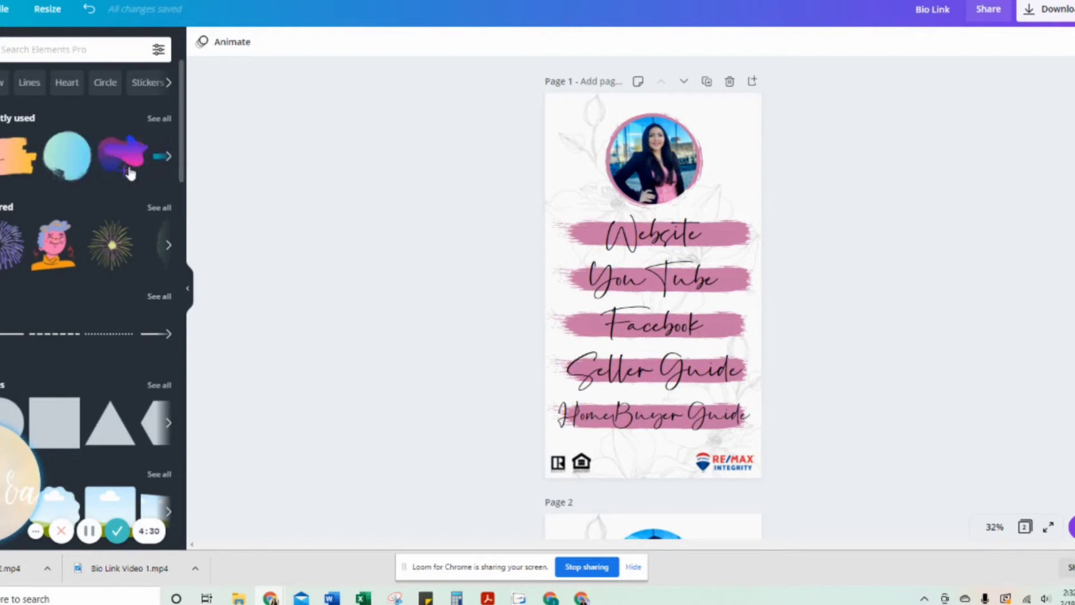
left_click(69, 158)
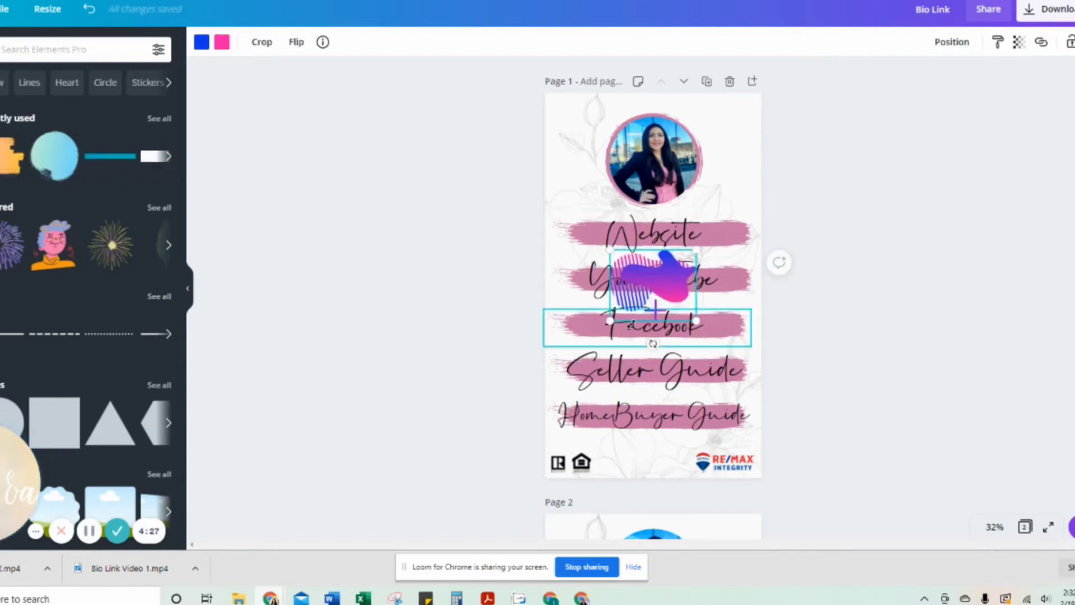
key("Delete")
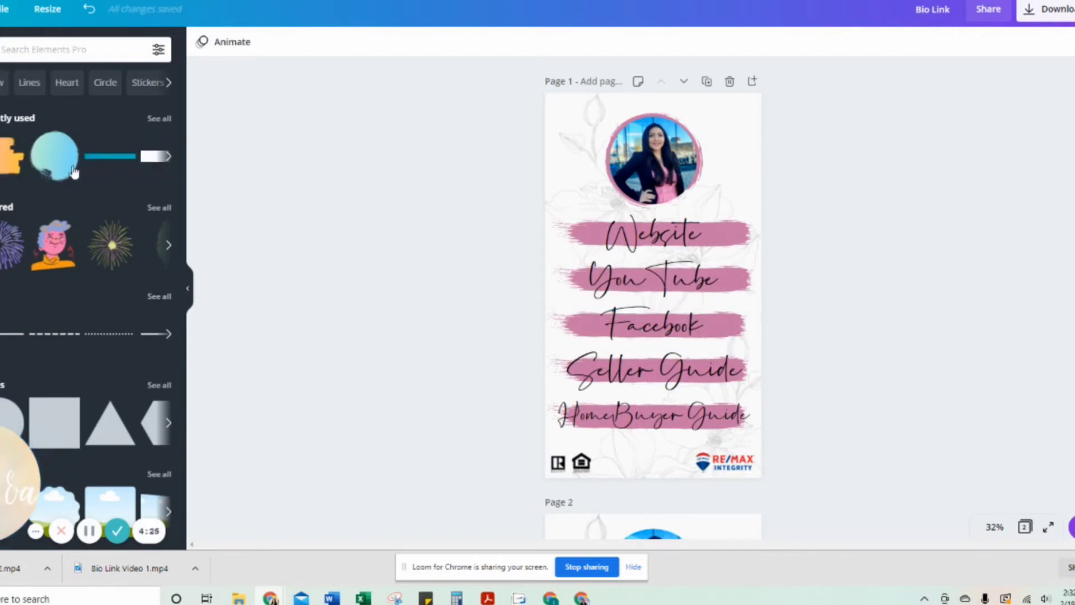
left_click(54, 156)
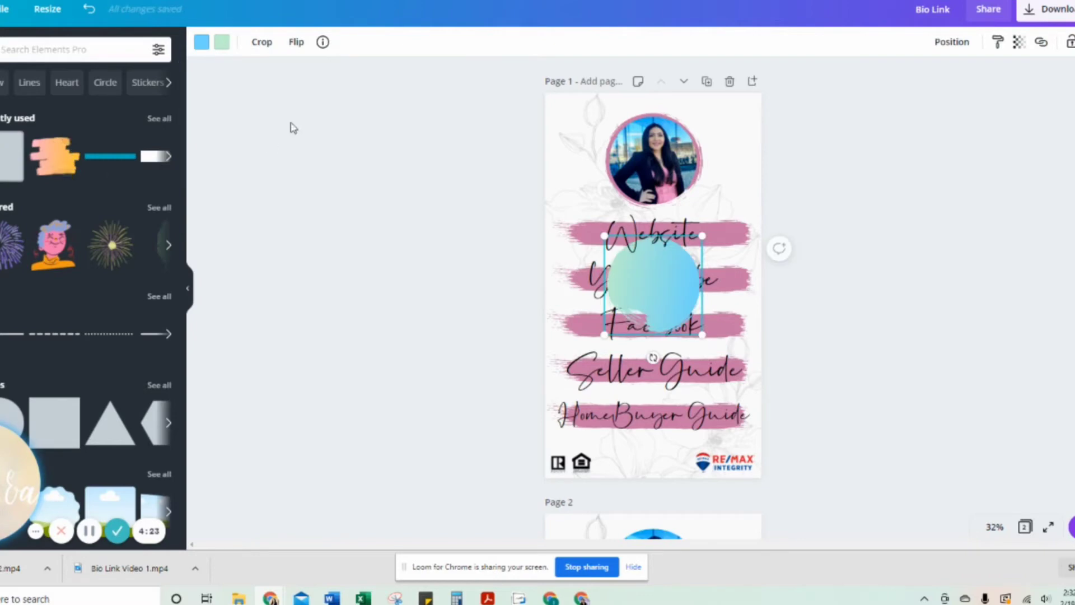
Step: Recolor both gradient colors of the brush circle to the mauve pink from the document colors
left_click(222, 42)
left_click(98, 177)
left_click(201, 42)
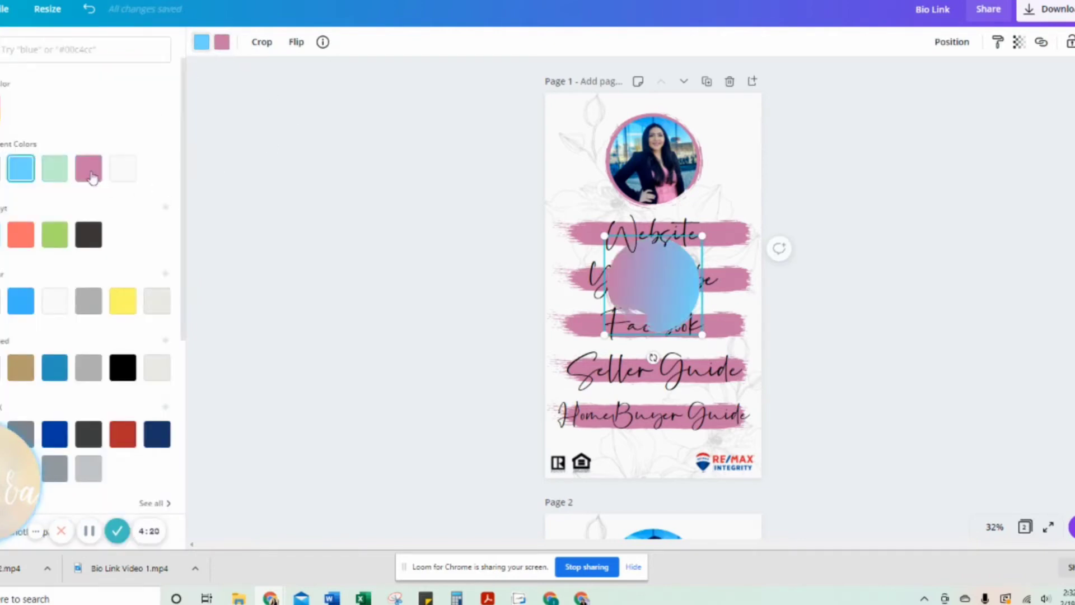
left_click(89, 168)
Step: Center the pink brush circle over the page 2 photo, slightly larger than the photo, and send it one layer backward
left_click_drag(672, 280, 653, 309)
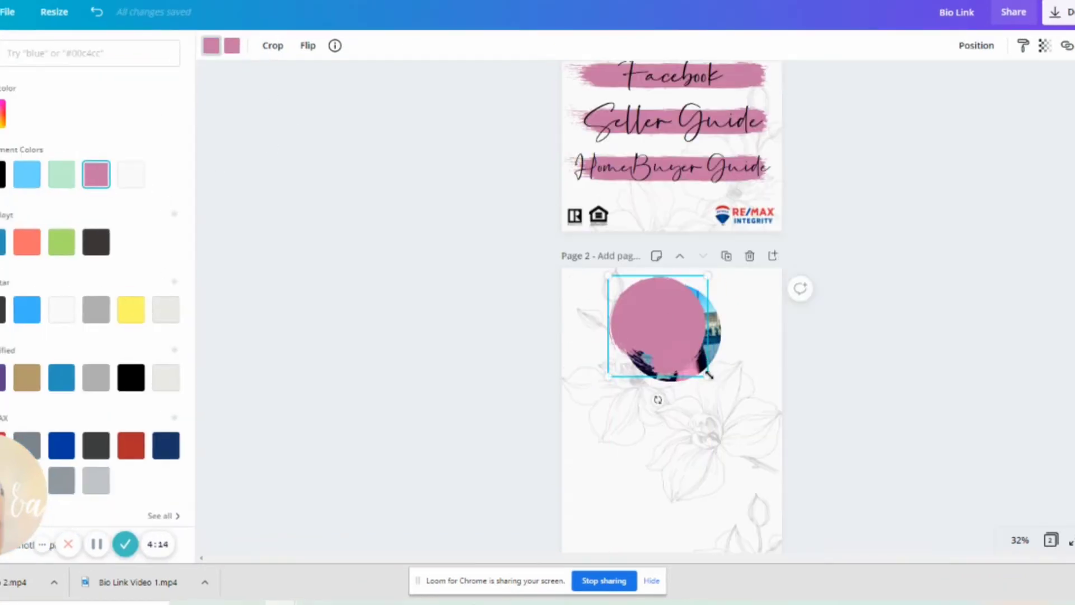
left_click_drag(720, 379, 722, 389)
left_click_drag(658, 312, 665, 311)
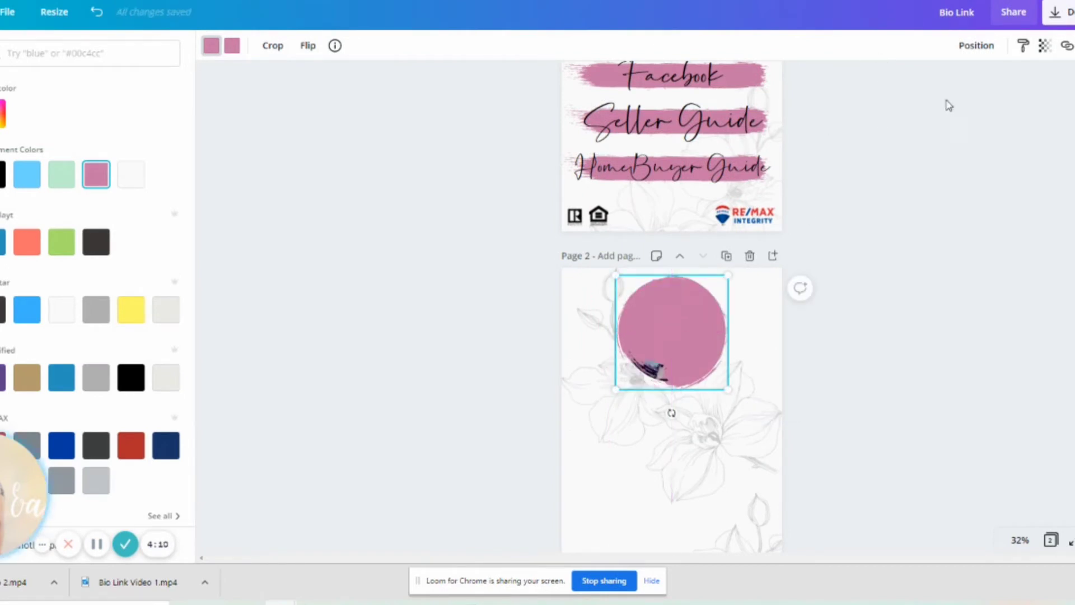
left_click(983, 51)
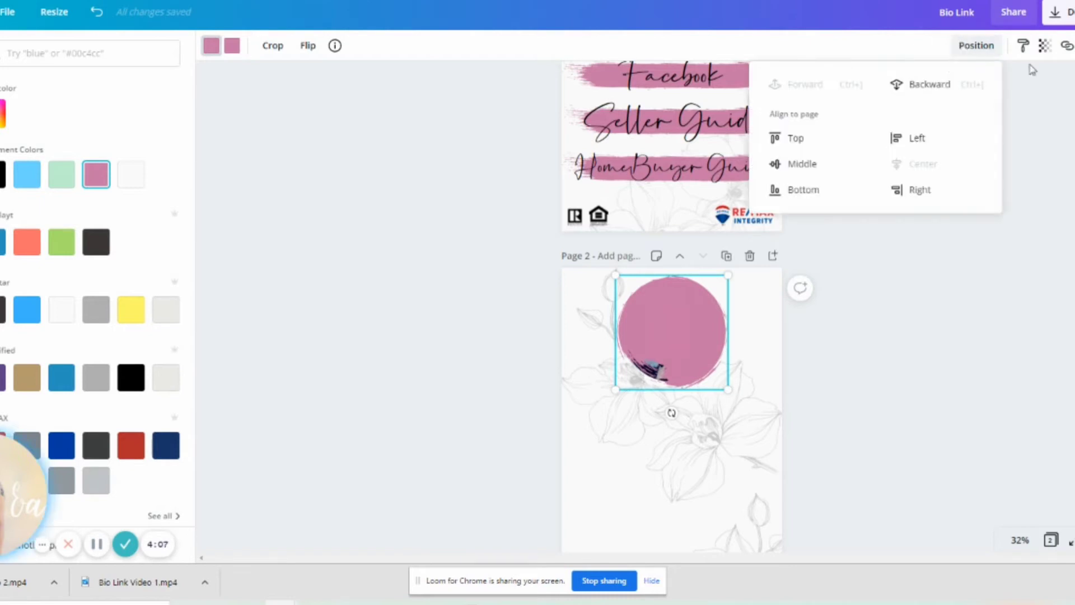
left_click(929, 84)
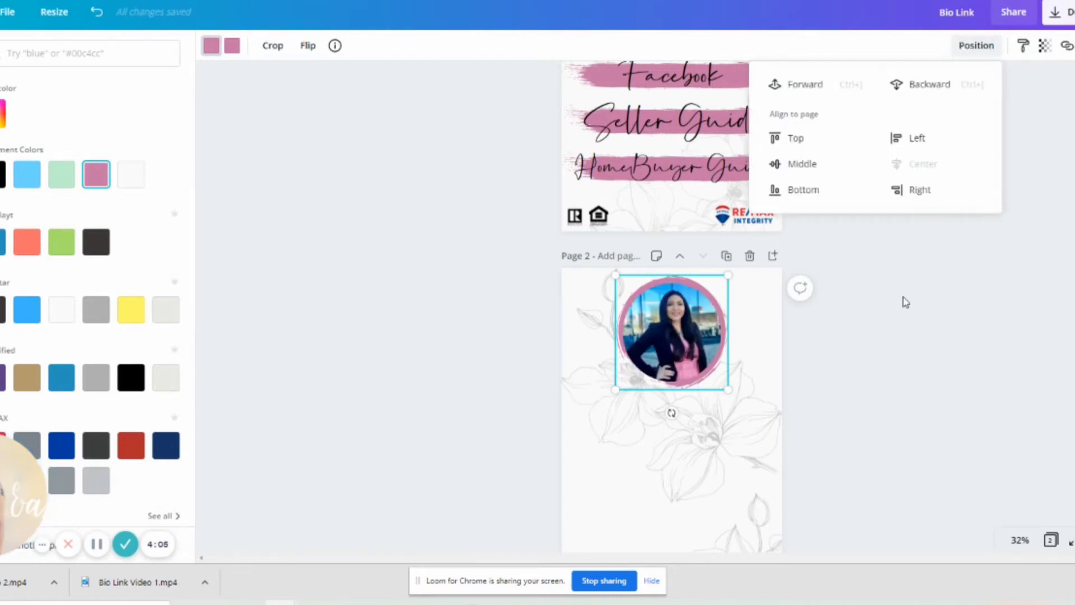
Step: Fine-tune the size of the pink circle behind the page 2 photo and rotate it by about 45 degrees
left_click_drag(727, 276, 727, 276)
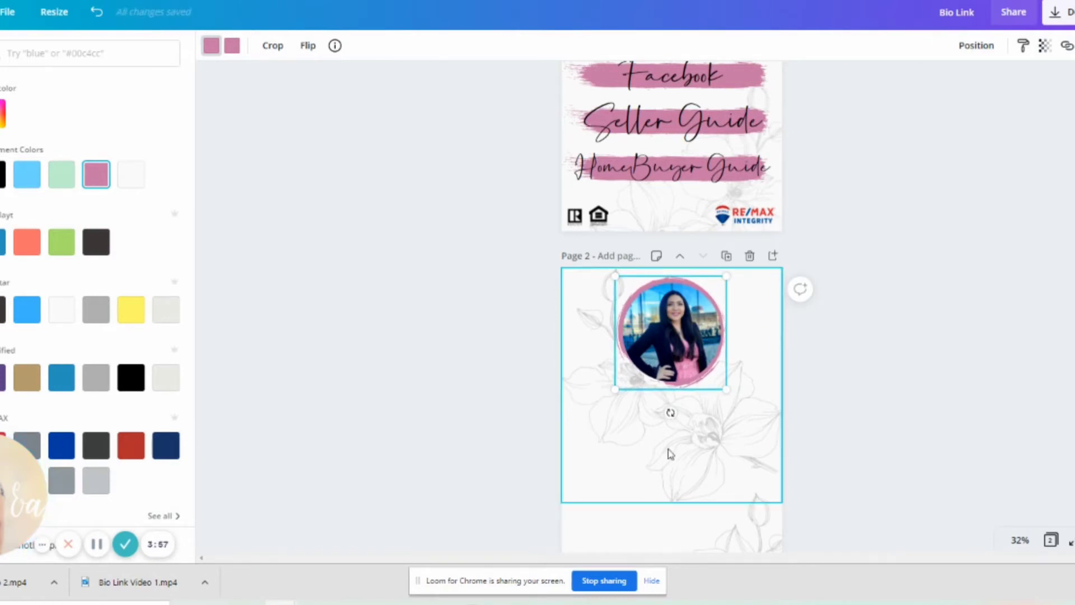
left_click_drag(666, 412, 728, 392)
left_click(977, 340)
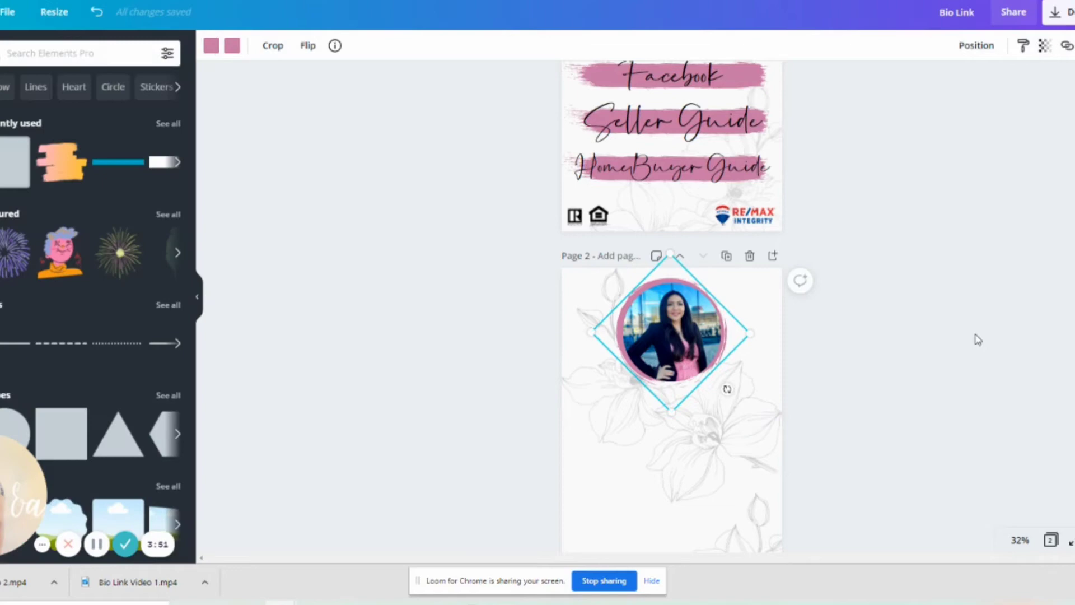
left_click(927, 340)
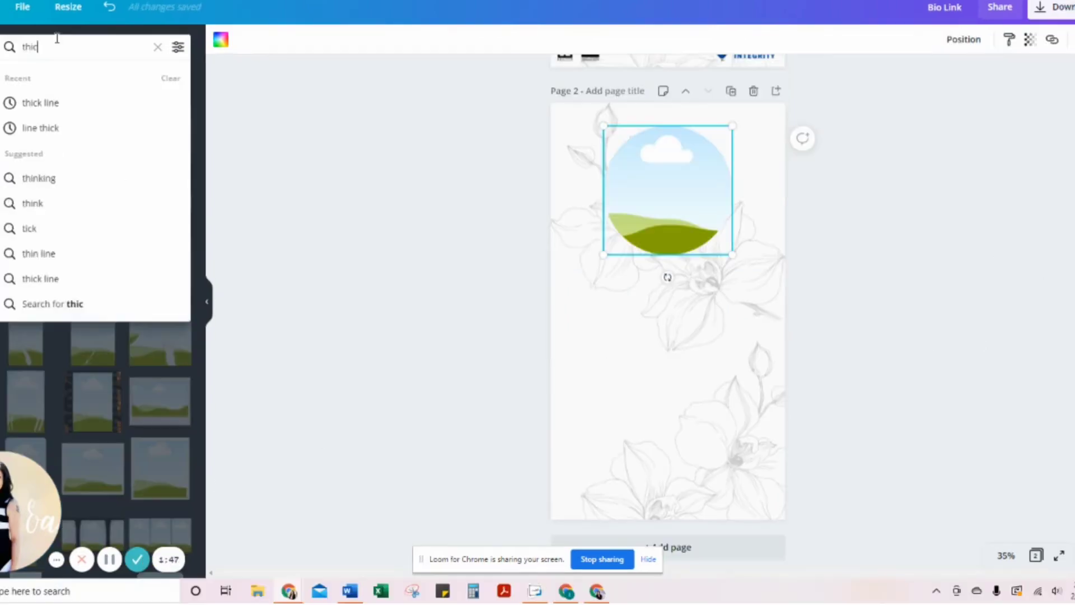
Step: Search for "thick line", add the pink-orange brush stroke below the circle frame, and recolor both its colors to the document's mauve pink
type("ck line")
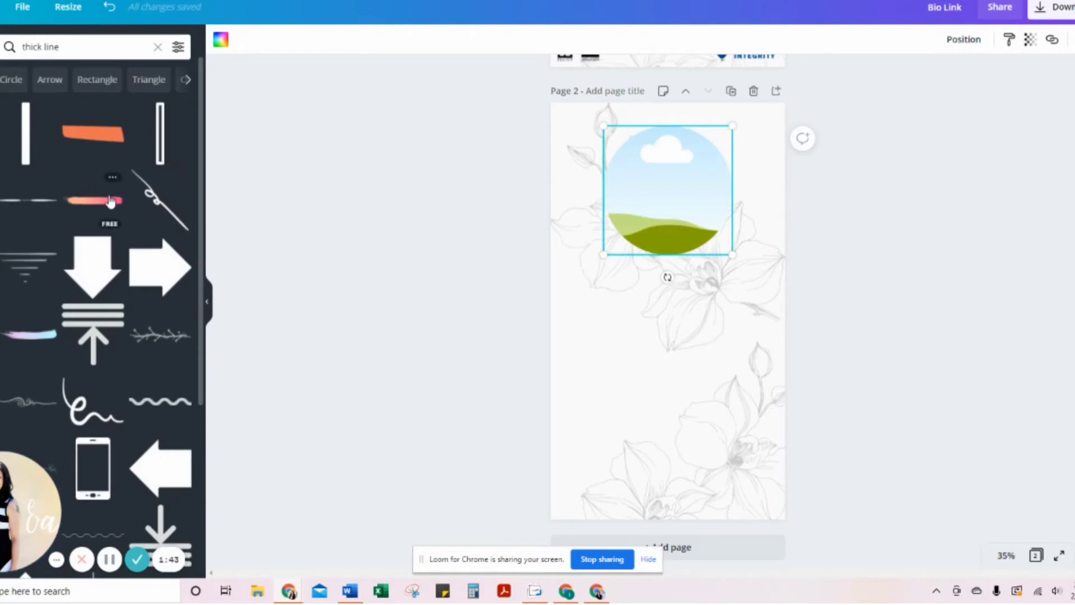
left_click(111, 202)
left_click(221, 39)
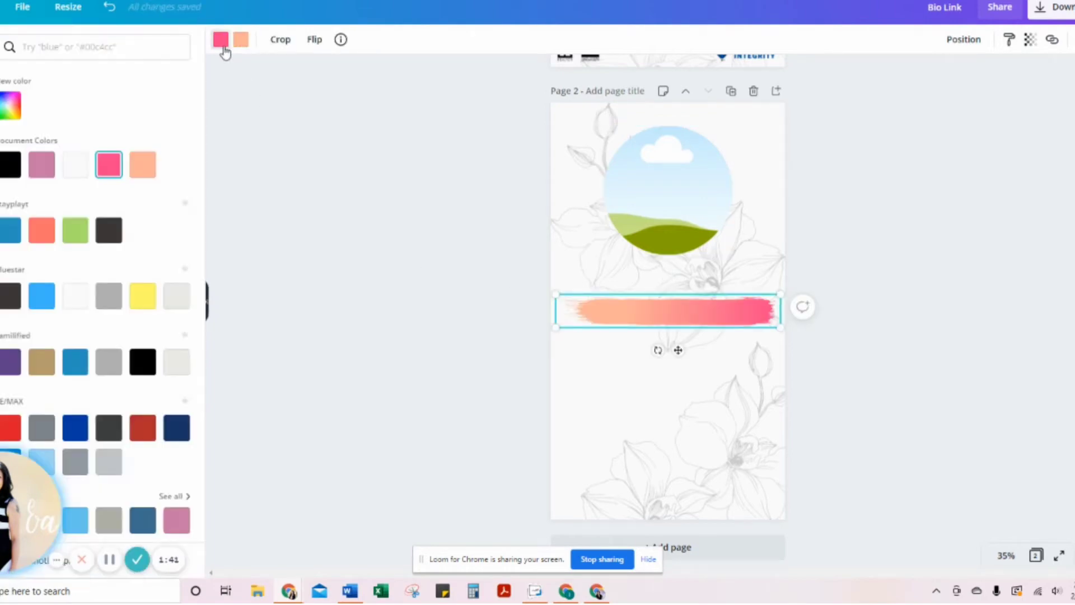
left_click(41, 164)
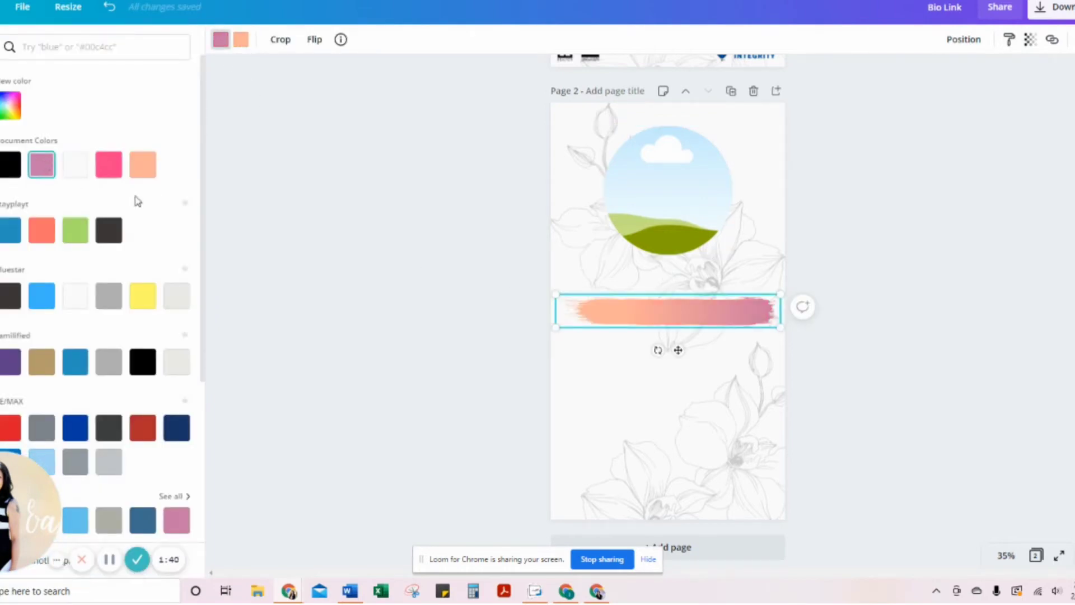
left_click(241, 39)
left_click(39, 169)
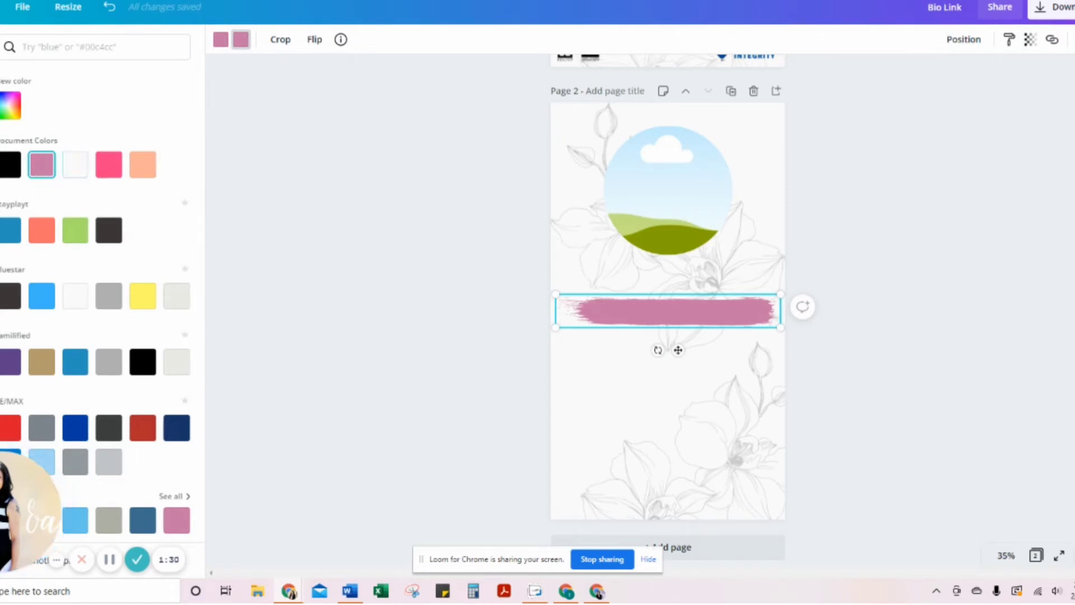
Step: Add a body text box in La Paloma to page 2 and replace its placeholder with "Wensite"
left_click(0, 261)
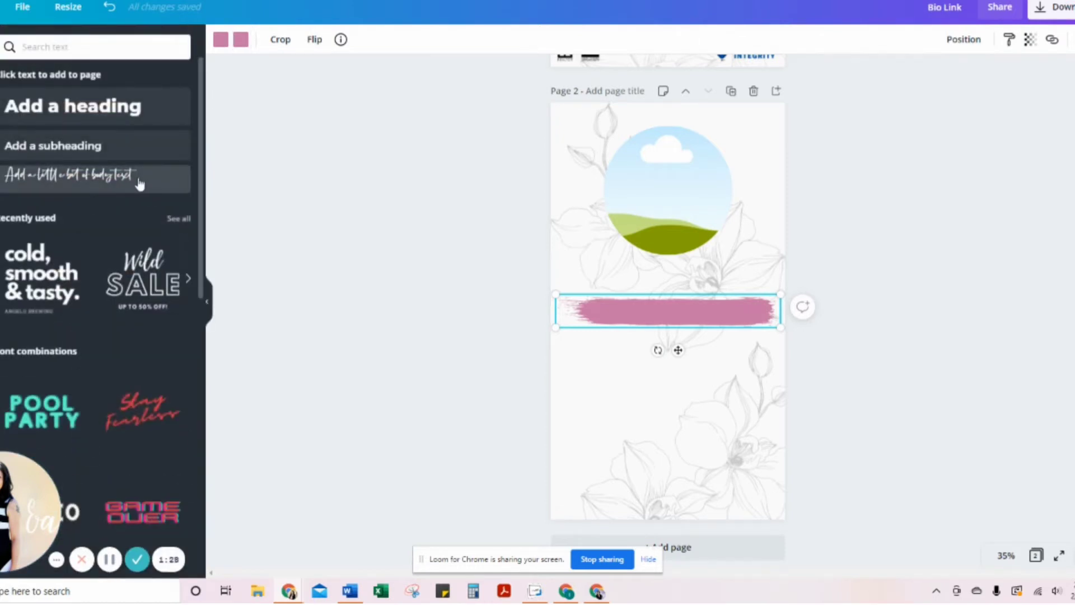
left_click(139, 184)
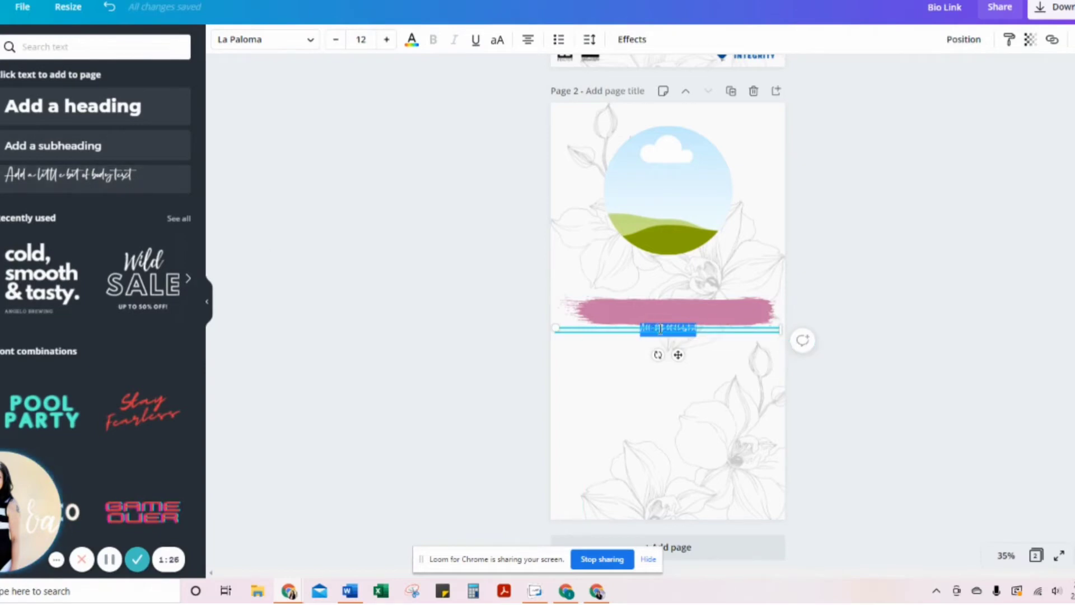
key("BackSpace")
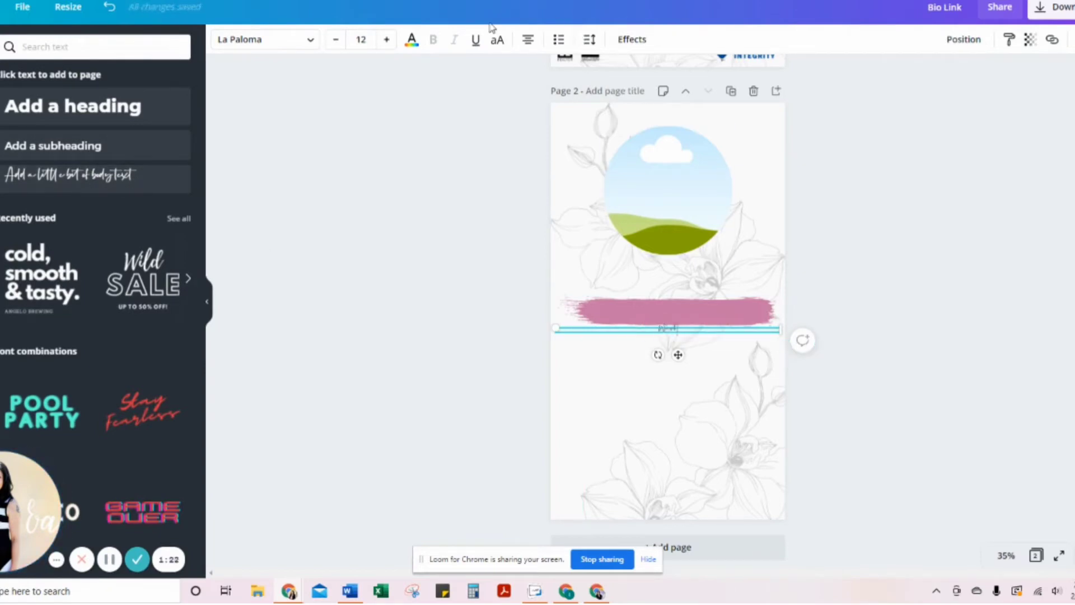
Step: Increase the font size of the "Wensite" text to 42
double_click(386, 40)
triple_click(386, 40)
double_click(386, 39)
double_click(386, 40)
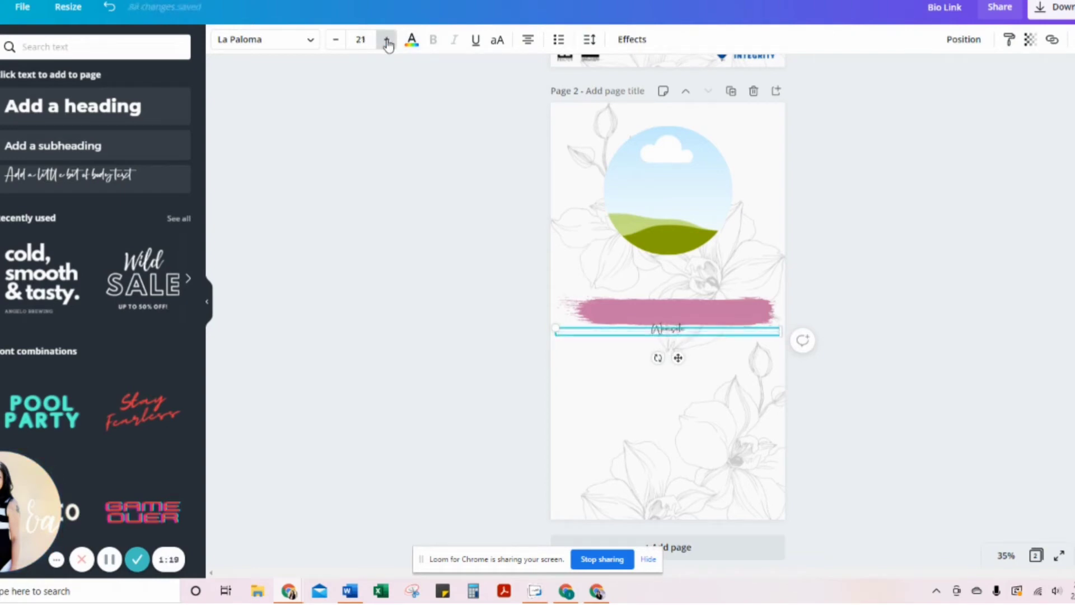
triple_click(387, 40)
triple_click(387, 40)
triple_click(386, 40)
triple_click(386, 39)
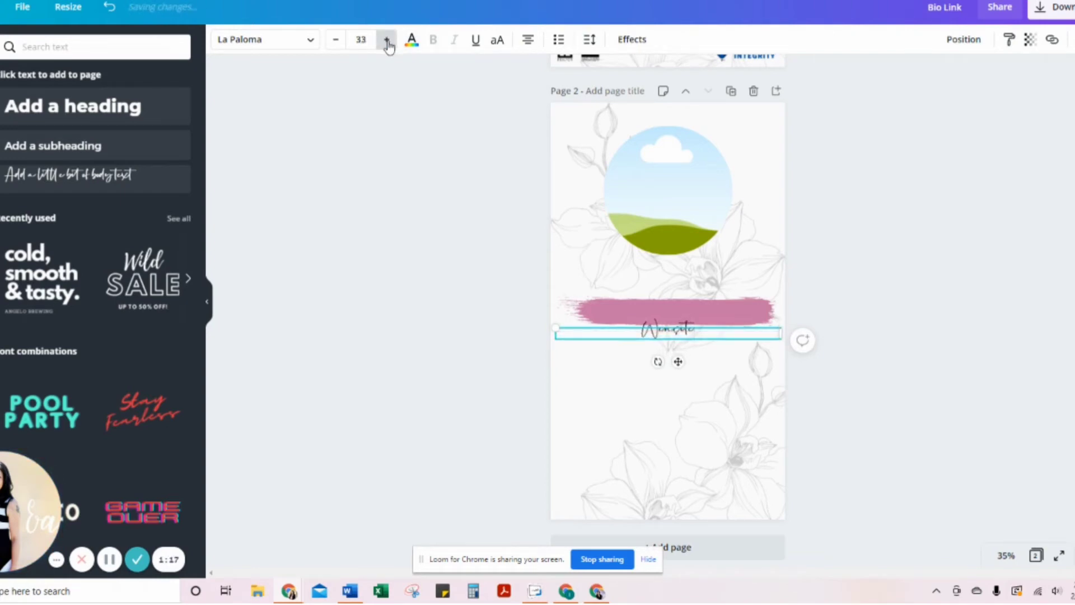
double_click(386, 40)
double_click(386, 40)
triple_click(387, 39)
double_click(387, 40)
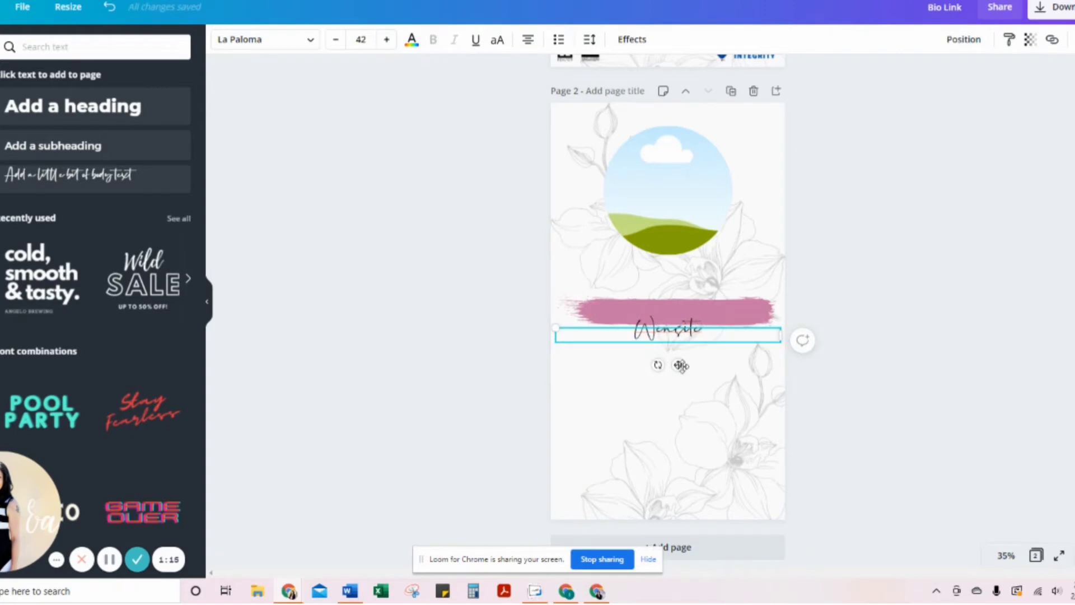
Step: Move the "Wensite" text up onto the pink brush stroke and enlarge its font size to 53
left_click_drag(680, 365, 680, 348)
double_click(670, 311)
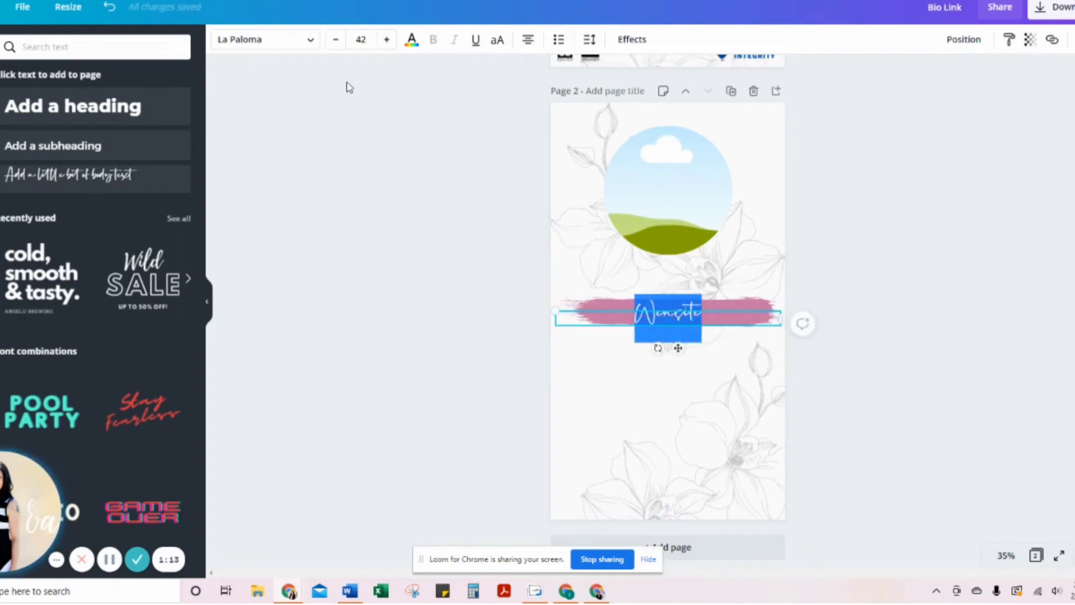
double_click(386, 40)
triple_click(387, 39)
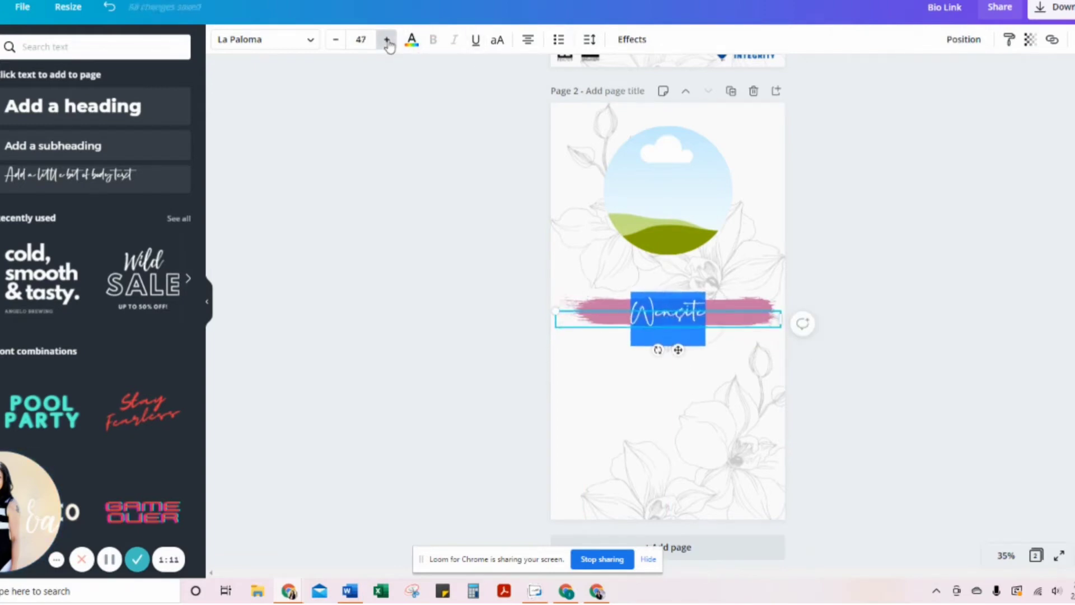
triple_click(386, 40)
double_click(387, 39)
left_click(387, 40)
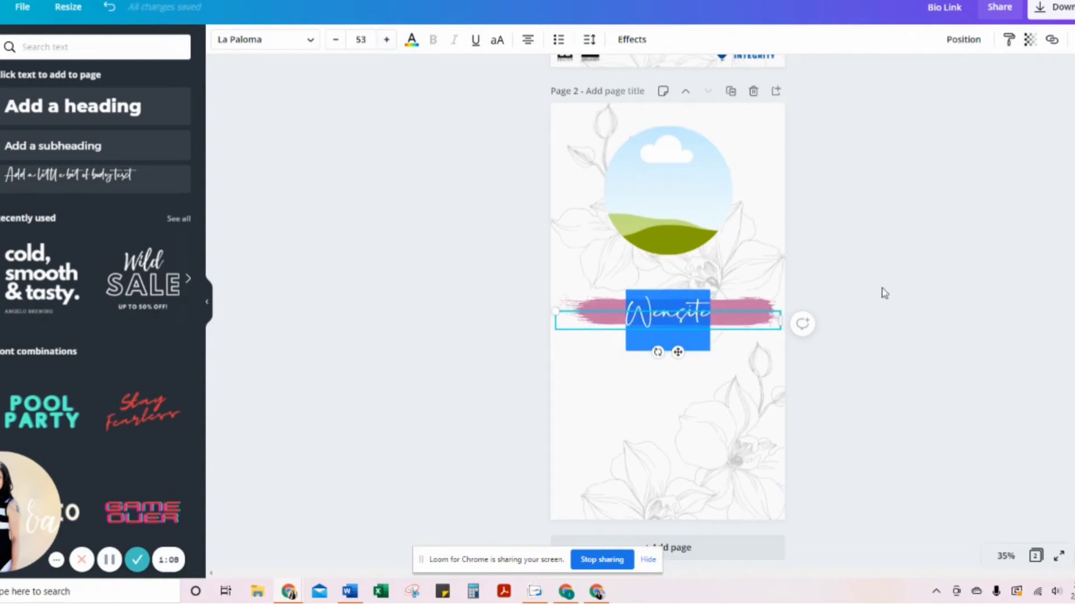
left_click(884, 292)
left_click(757, 312)
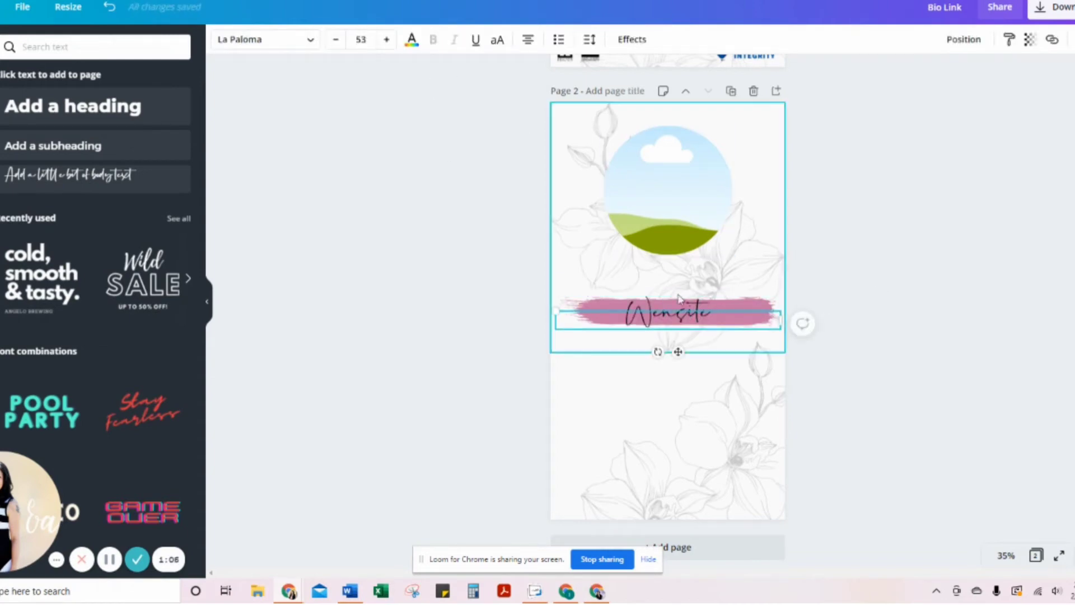
Step: Correct the "Wensite" text on the pink brush stroke to "Website"
double_click(661, 318)
left_click(664, 317)
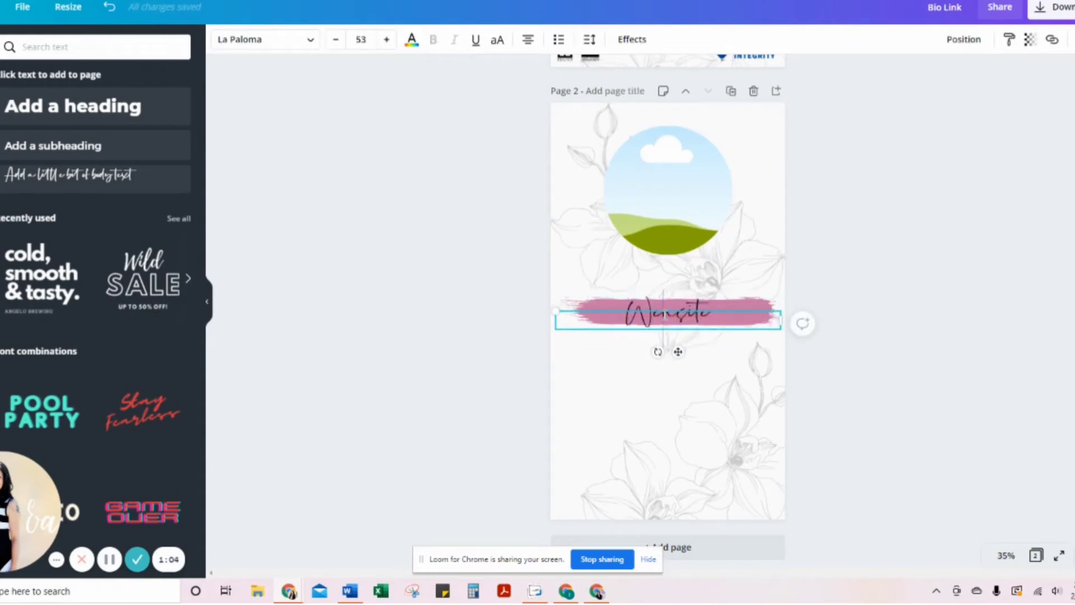
key("BackSpace")
type("b")
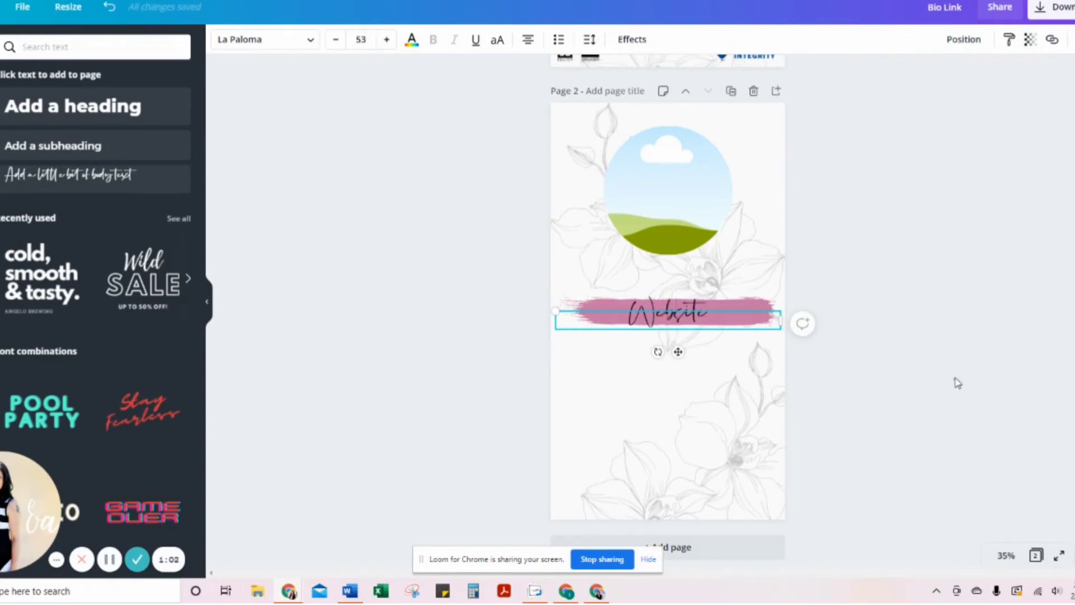
left_click(944, 370)
Step: Group the "Website" text with the pink brush stroke behind it
left_click(751, 311)
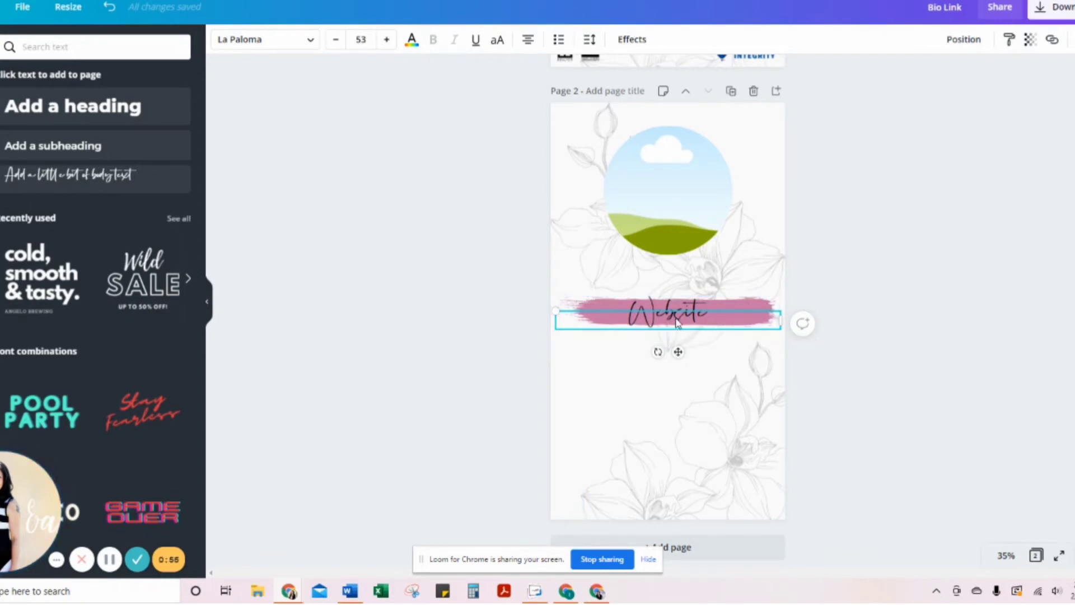
left_click(758, 302, "shift")
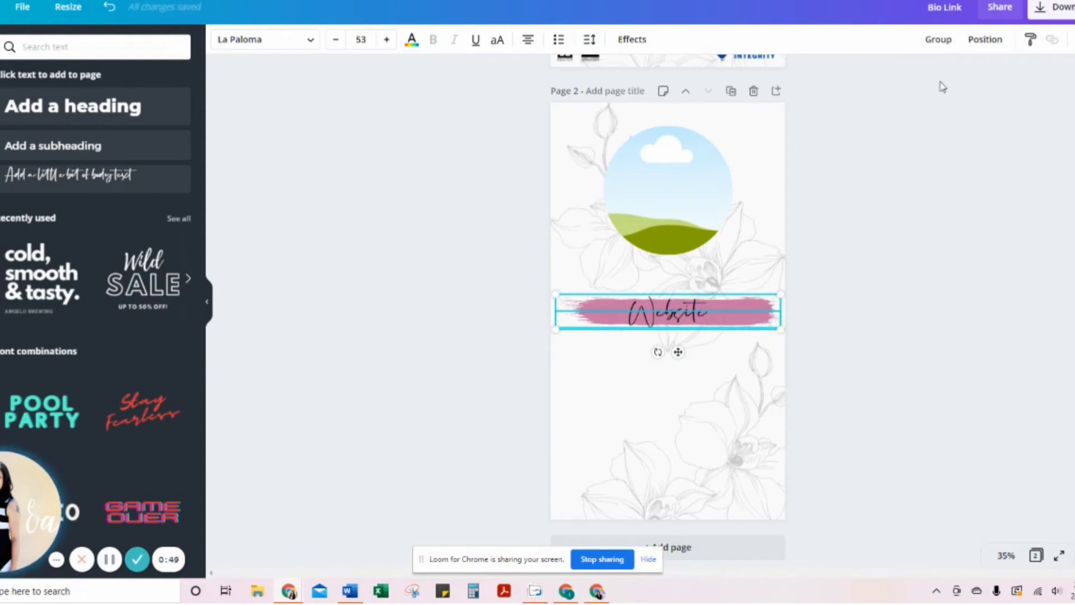
left_click(941, 39)
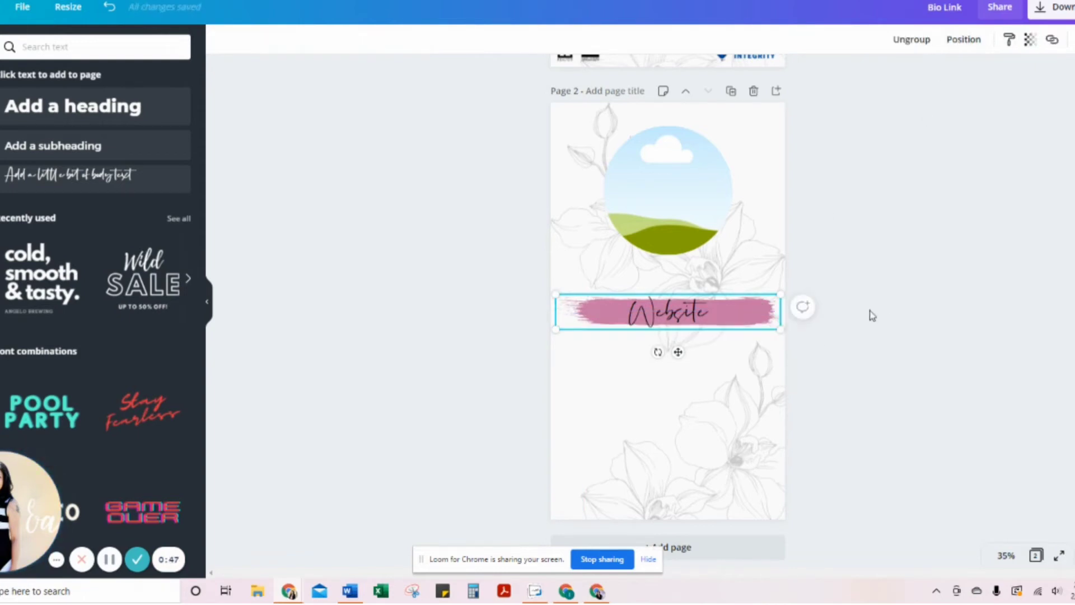
Step: Enlarge the grouped Website button to the full page width of 1,080 and move it up slightly toward the circle frame
left_click_drag(555, 329, 550, 330)
left_click_drag(778, 289, 780, 287)
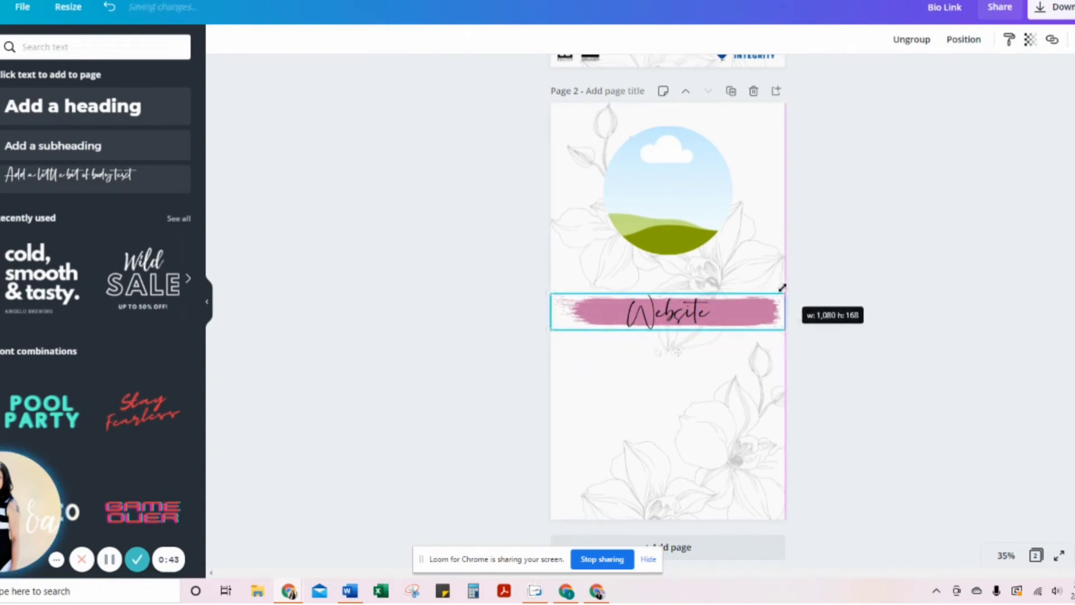
left_click(925, 279)
left_click(723, 323)
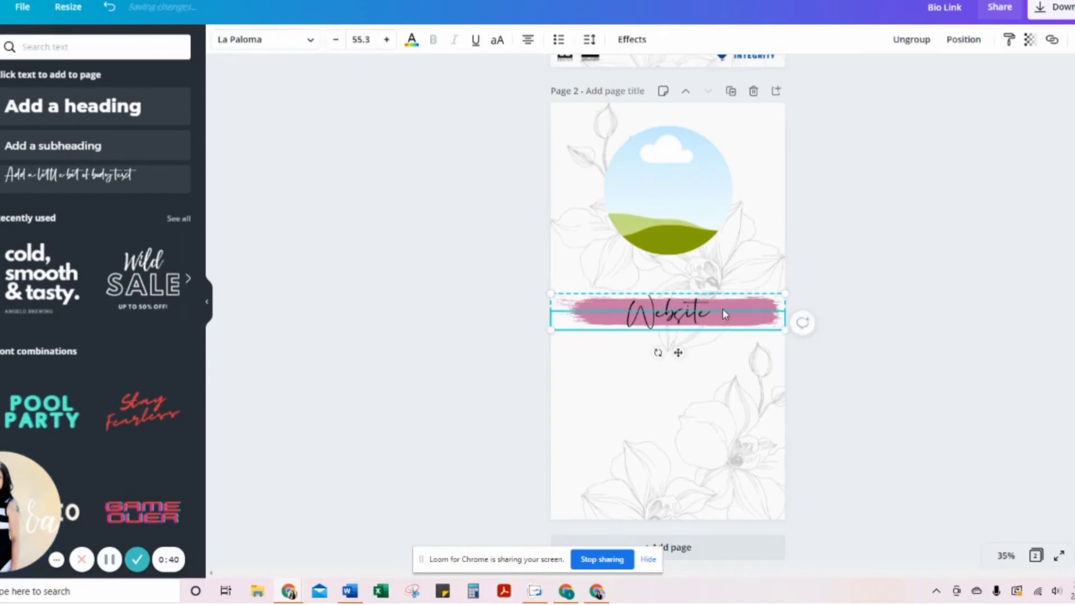
left_click_drag(723, 323, 728, 311)
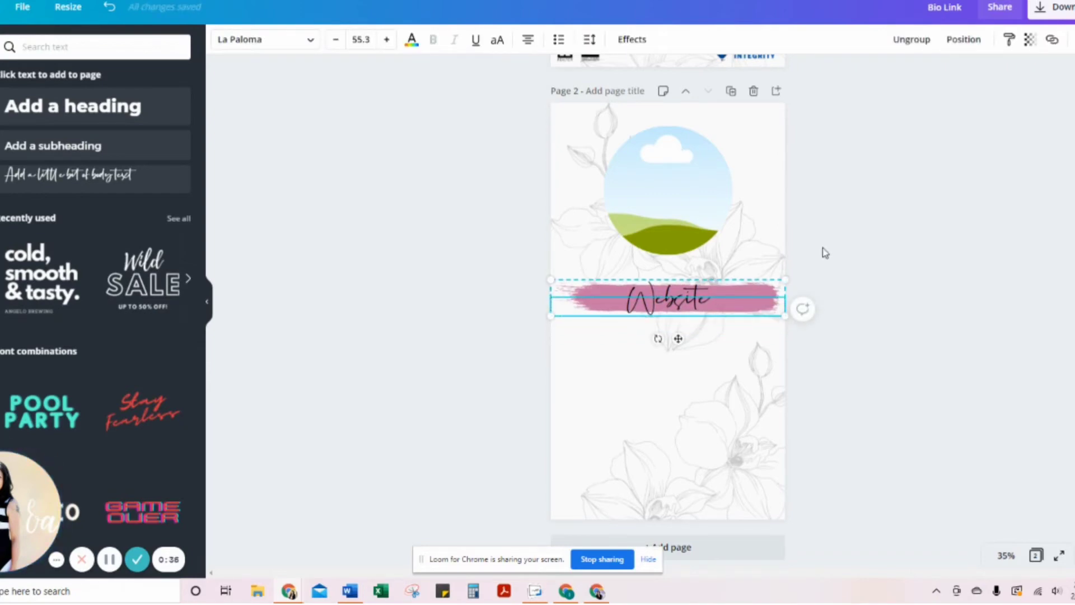
Step: Duplicate the Website button and place the copy directly below the original, using page 1 as the layout reference
key("ctrl+d")
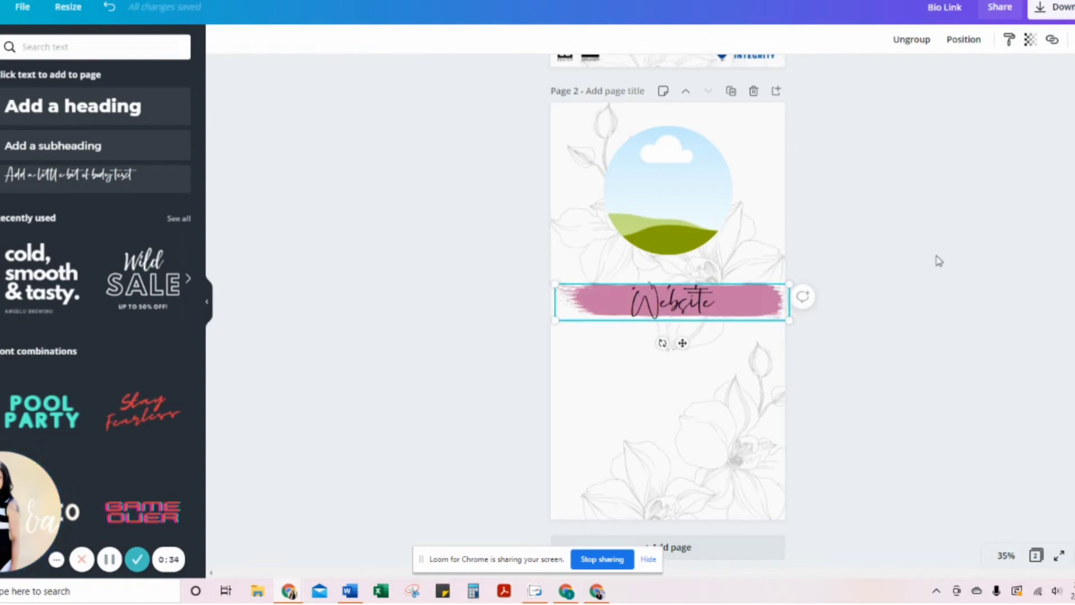
left_click_drag(687, 313, 687, 358)
scroll(978, 240, "up", 7)
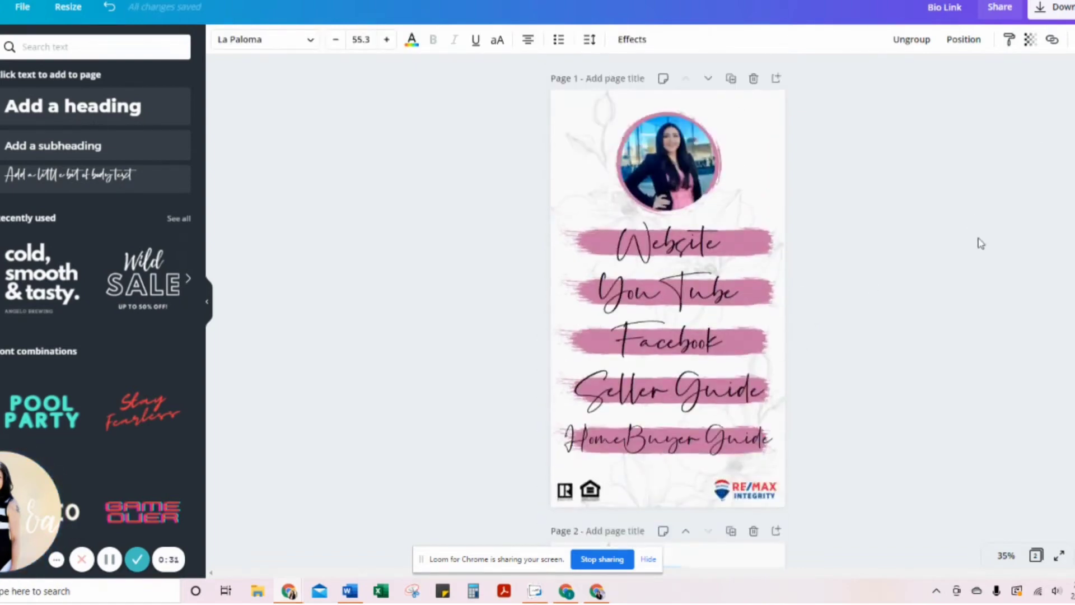
scroll(835, 283, "down", 7)
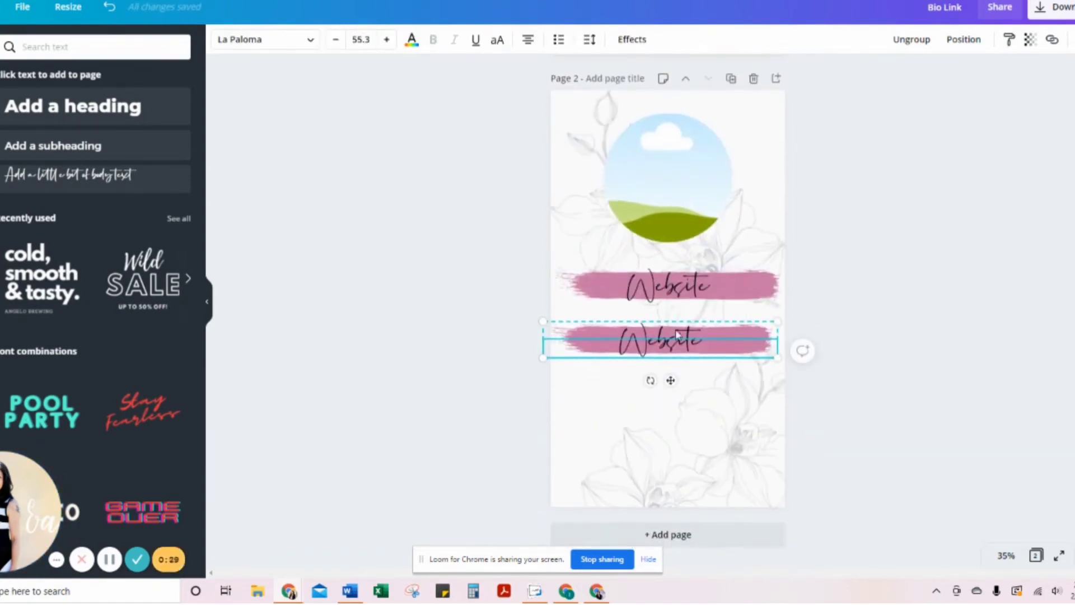
Step: Change the label on the lower button to "You Tube"
double_click(652, 345)
type("Yout")
type(" T")
type("ube")
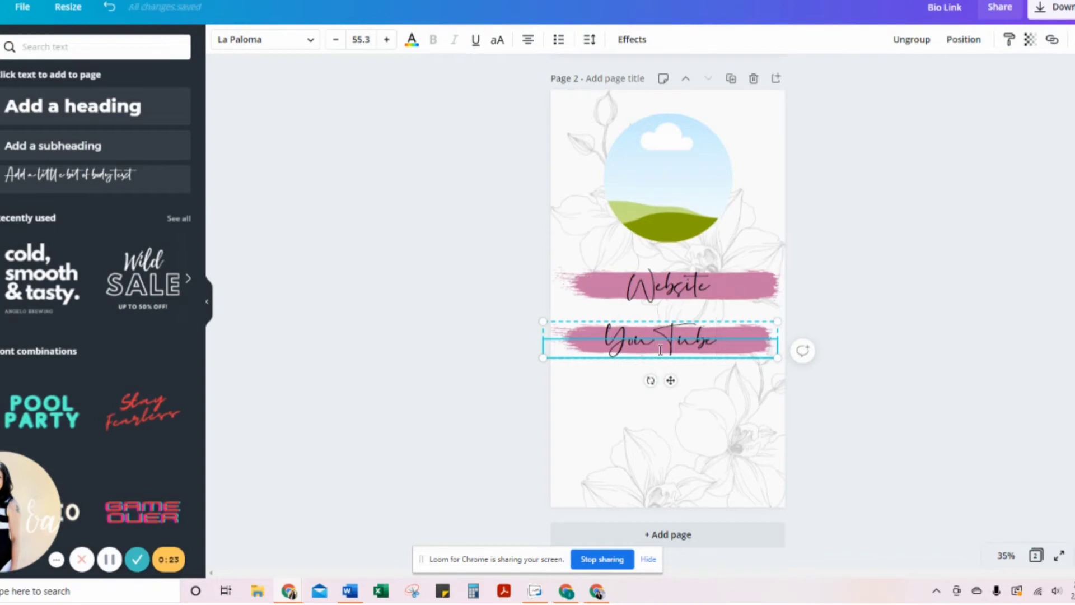
left_click(926, 321)
Step: Align the You Tube button horizontally with the Website button above it
left_click(682, 343)
left_click_drag(681, 339, 687, 338)
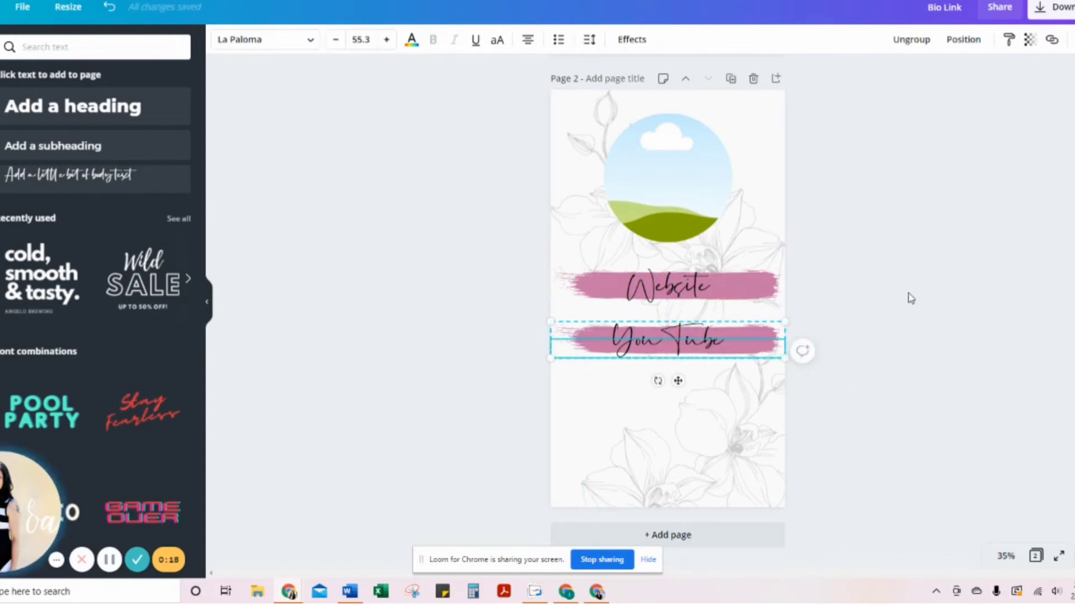
left_click(922, 326)
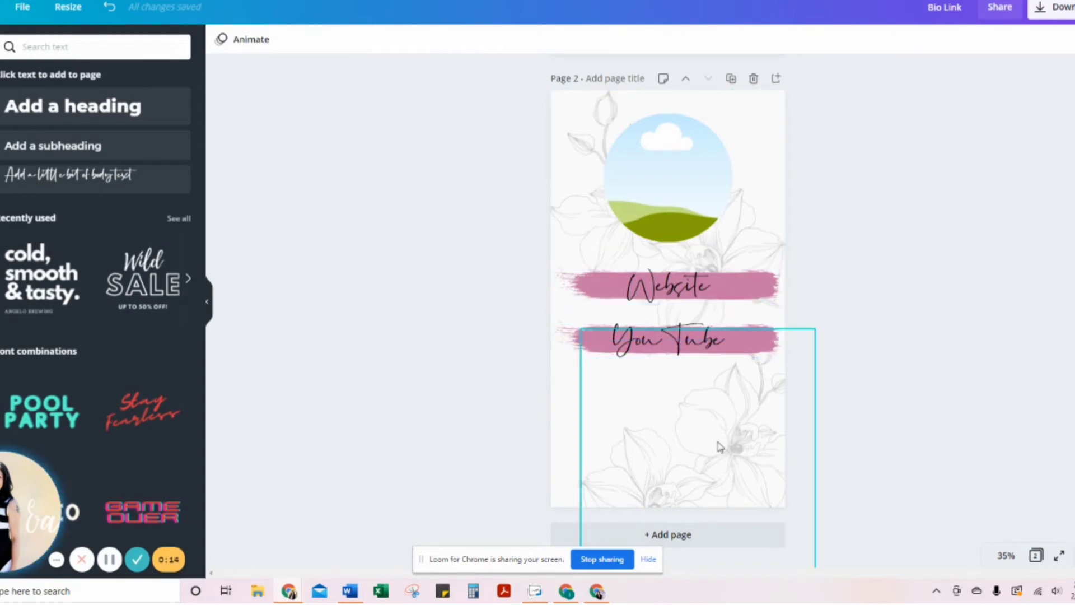
Step: Try making the Website and You Tube buttons slightly smaller, and undo the resizing
left_click(782, 301)
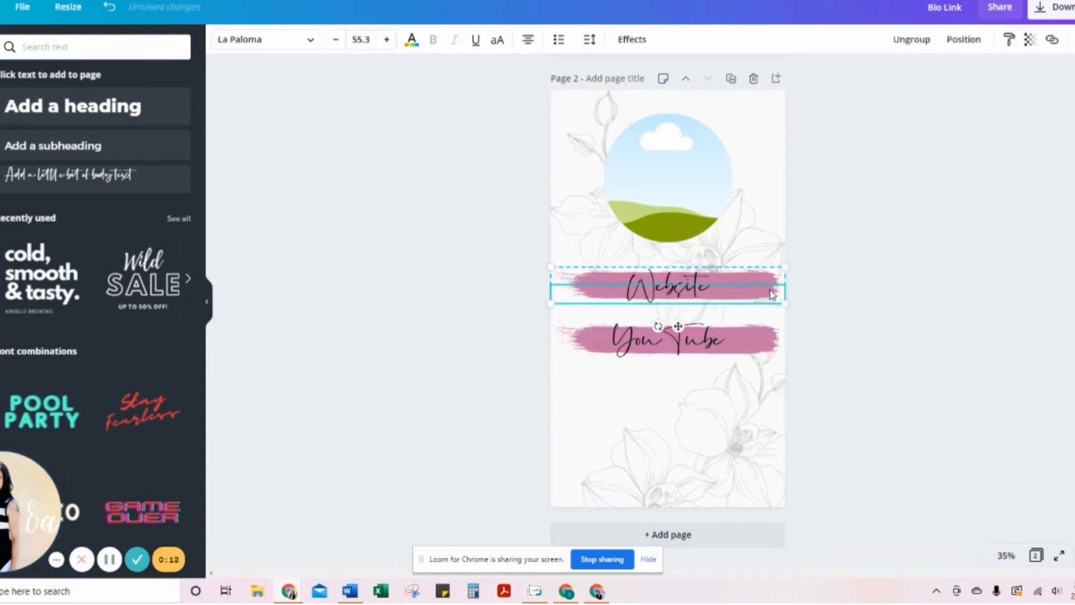
left_click_drag(783, 303, 760, 300)
left_click(782, 356)
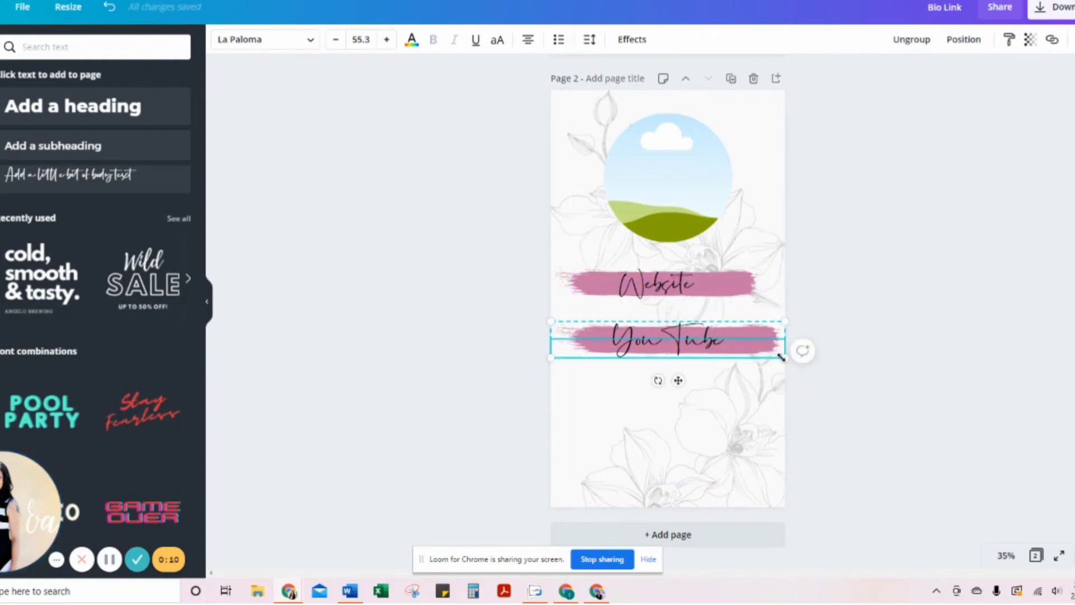
left_click_drag(766, 345, 763, 351)
key("ctrl+z")
key("ctrl+z")
left_click(302, 485)
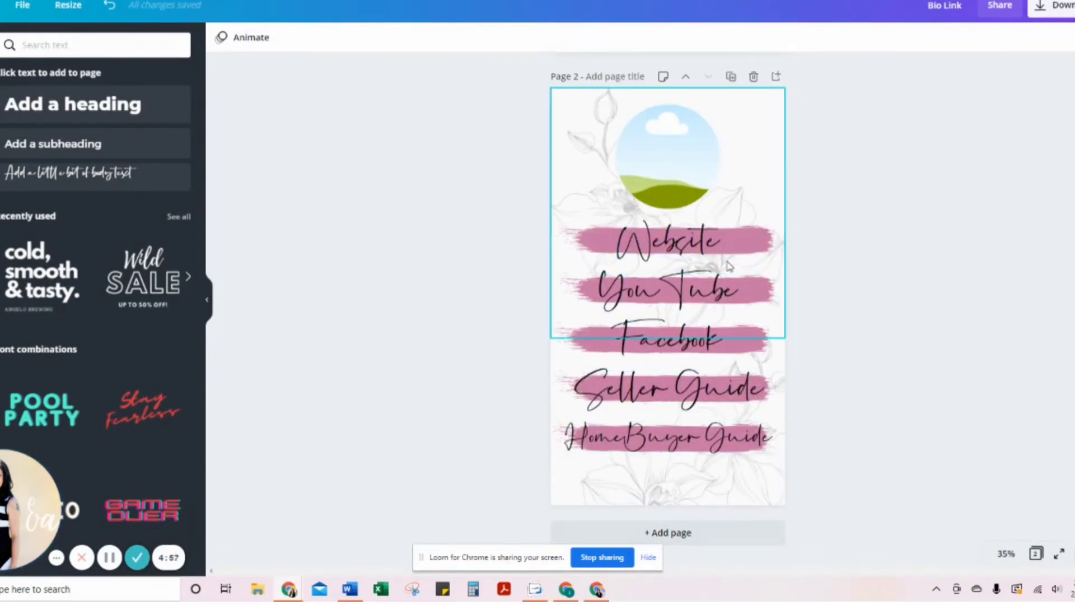
Step: Add the uploaded portrait in the navy blazer and pink top to page 2 and place it inside the circle frame
left_click(1, 168)
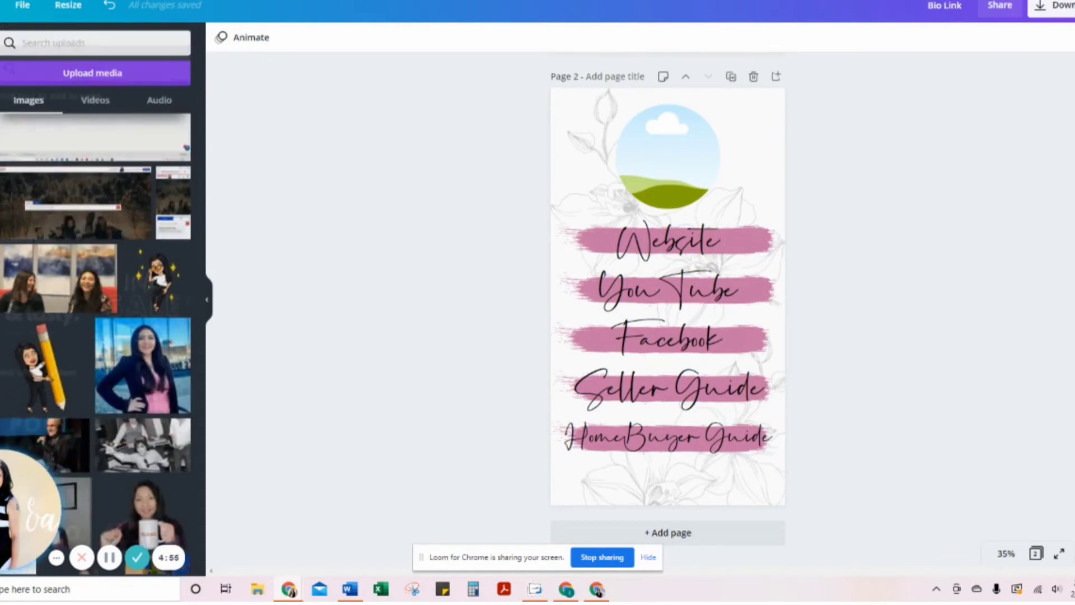
left_click(140, 364)
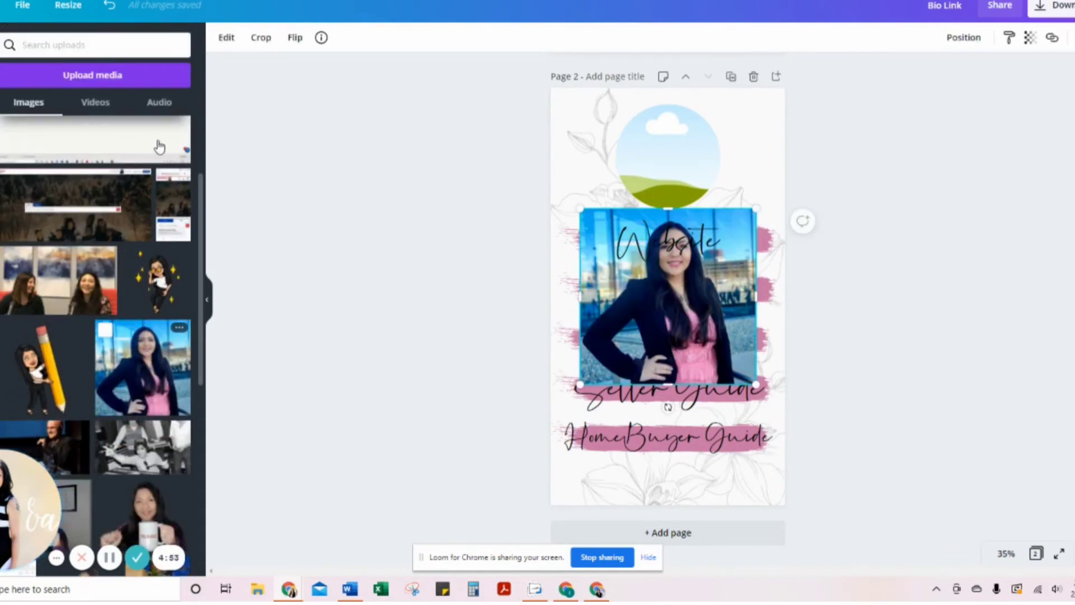
left_click_drag(670, 307, 671, 176)
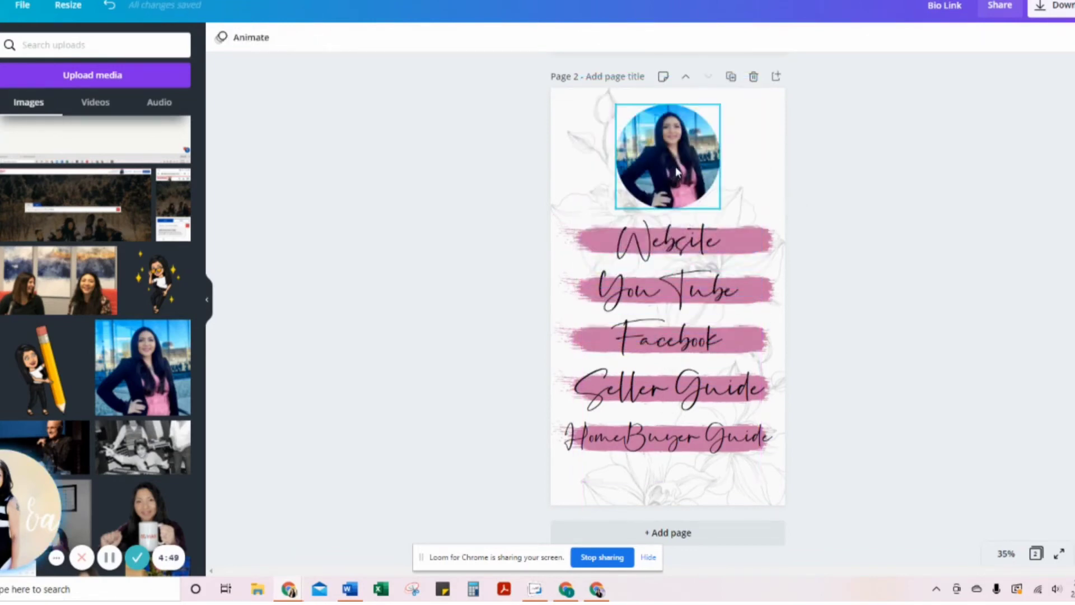
left_click(859, 213)
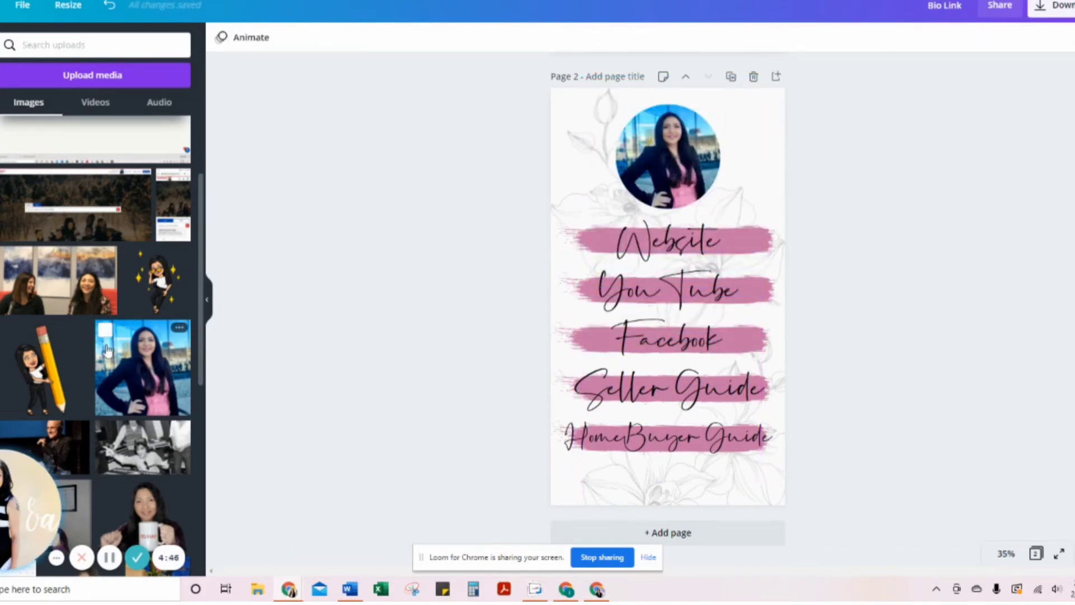
Step: Copy the Realtor and Equal Housing logos from page 1 to the lower-left corner of page 2
scroll(405, 292, "up", 4)
scroll(405, 291, "up", 3)
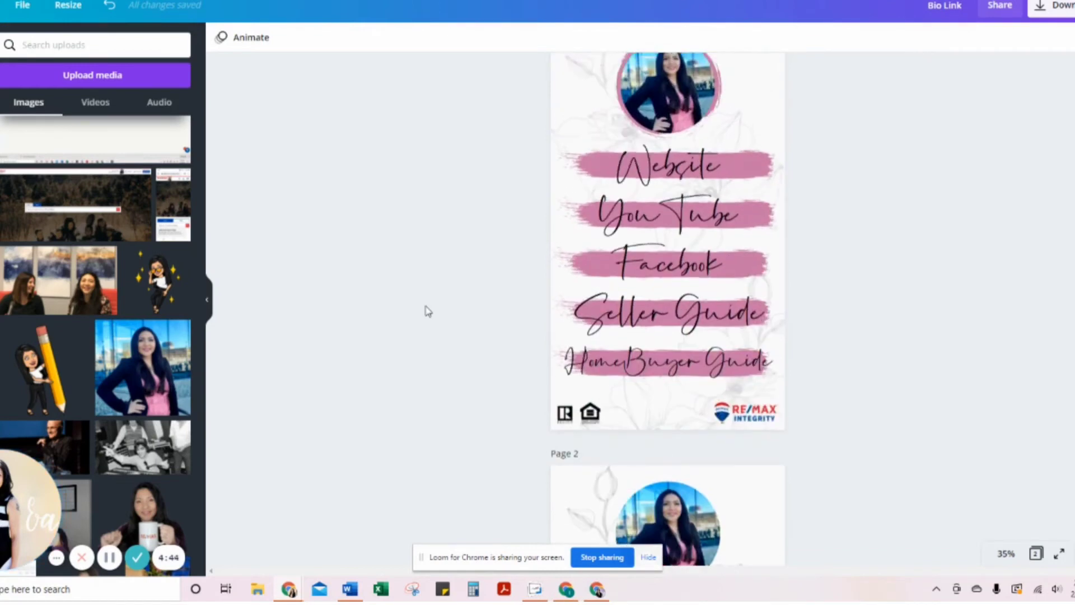
left_click(564, 421)
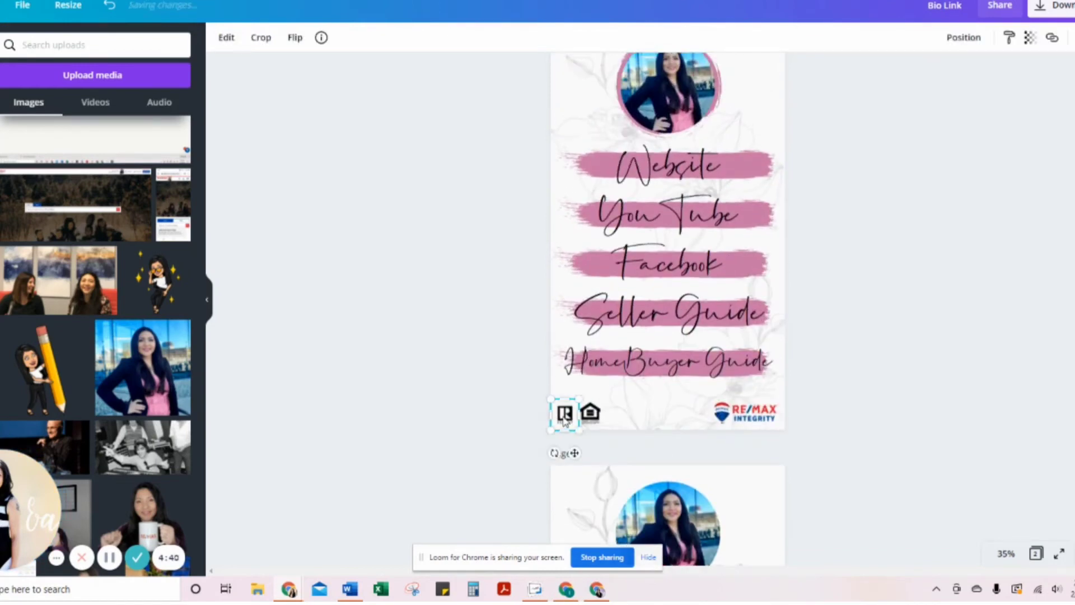
left_click(595, 421, "shift")
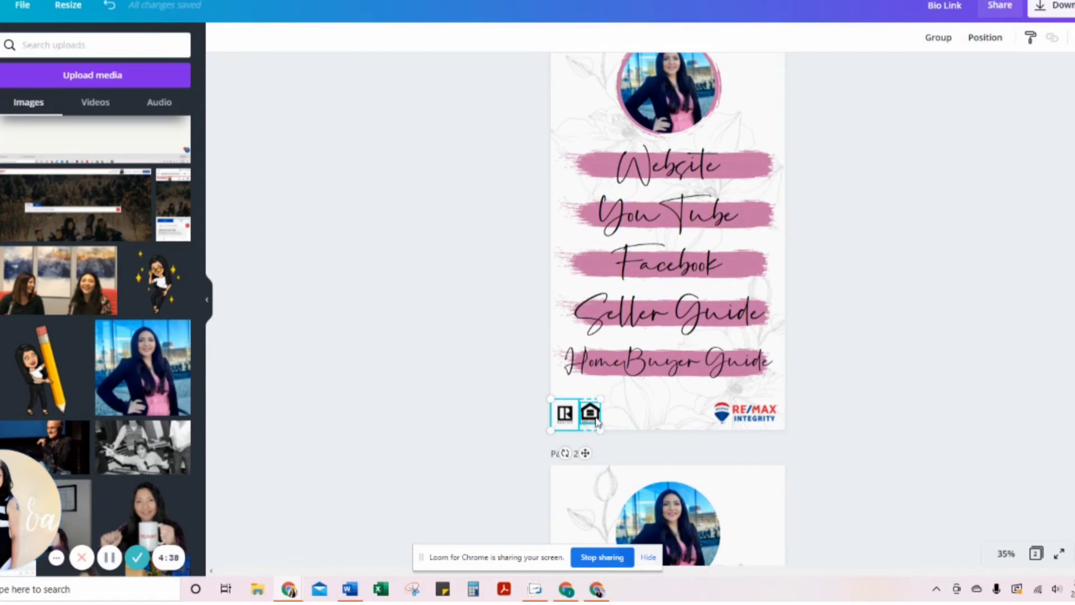
scroll(596, 426, "down", 6)
left_click(562, 498)
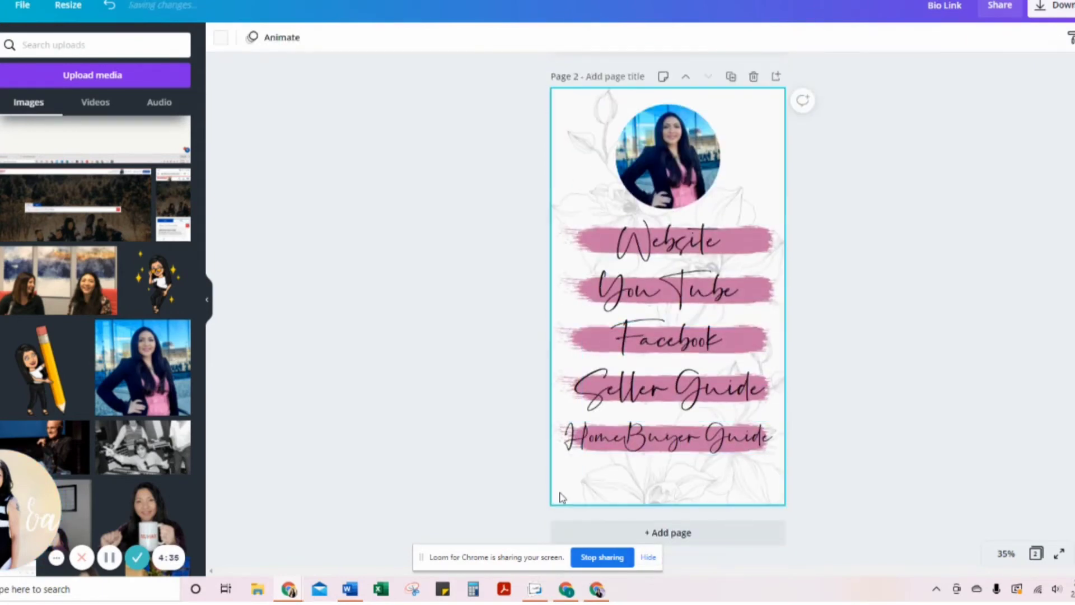
key("ctrl+v")
left_click_drag(816, 563, 580, 325)
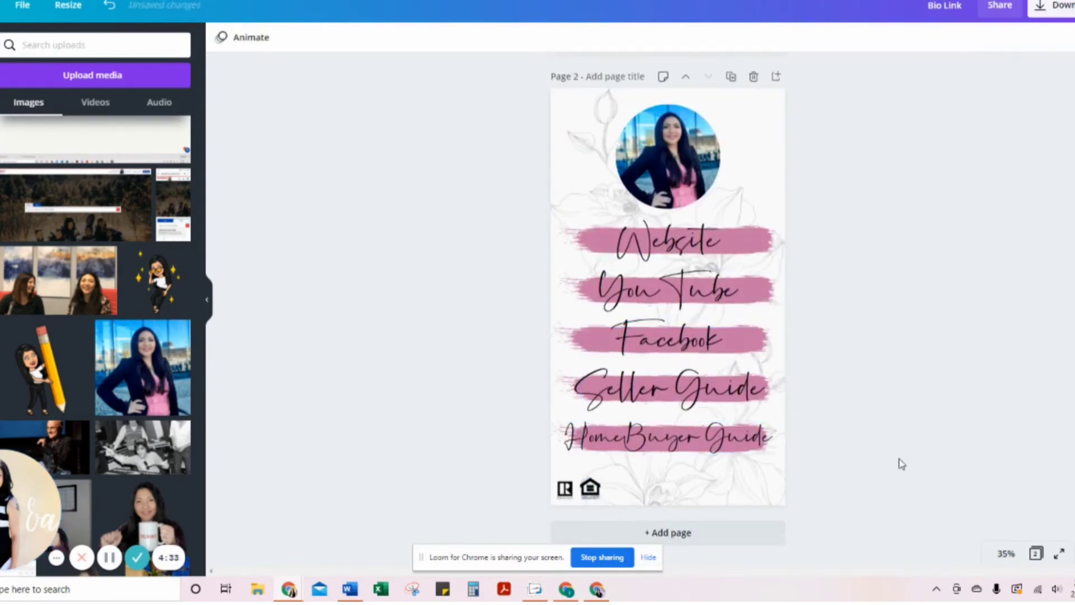
Step: Copy the RE/MAX Integrity logo from page 1 to the lower-right corner of page 2
left_click(590, 490)
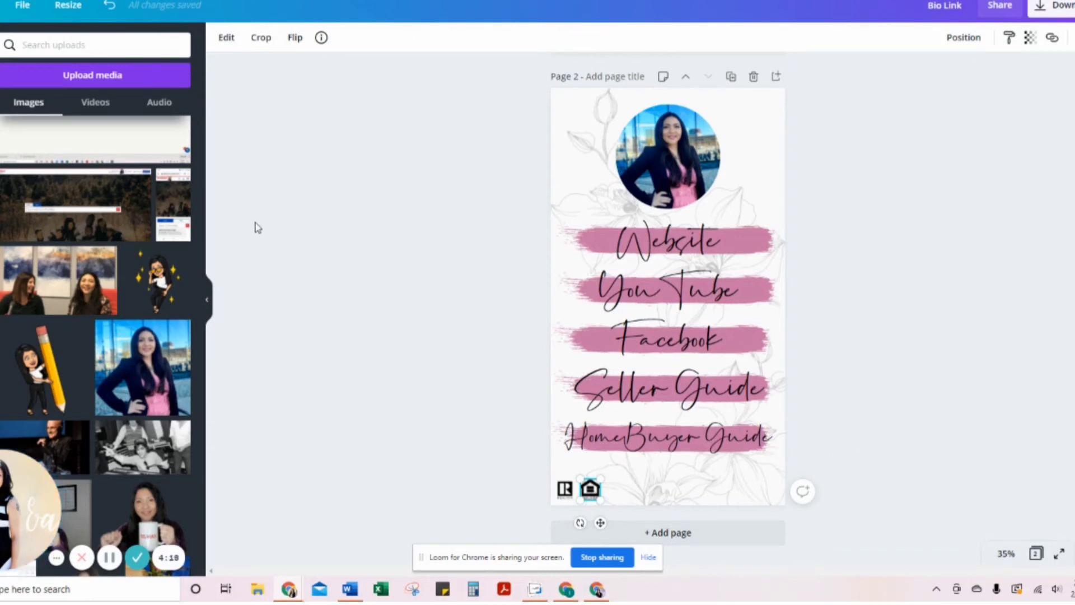
scroll(672, 224, "up", 4)
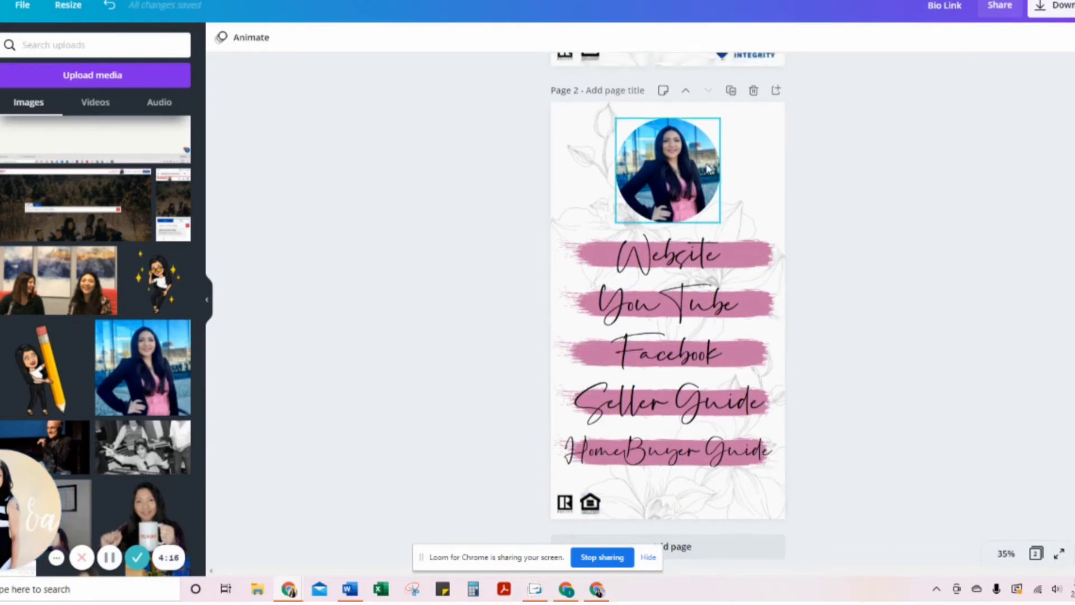
left_click(766, 227)
key("ctrl+c")
scroll(766, 227, "down", 3)
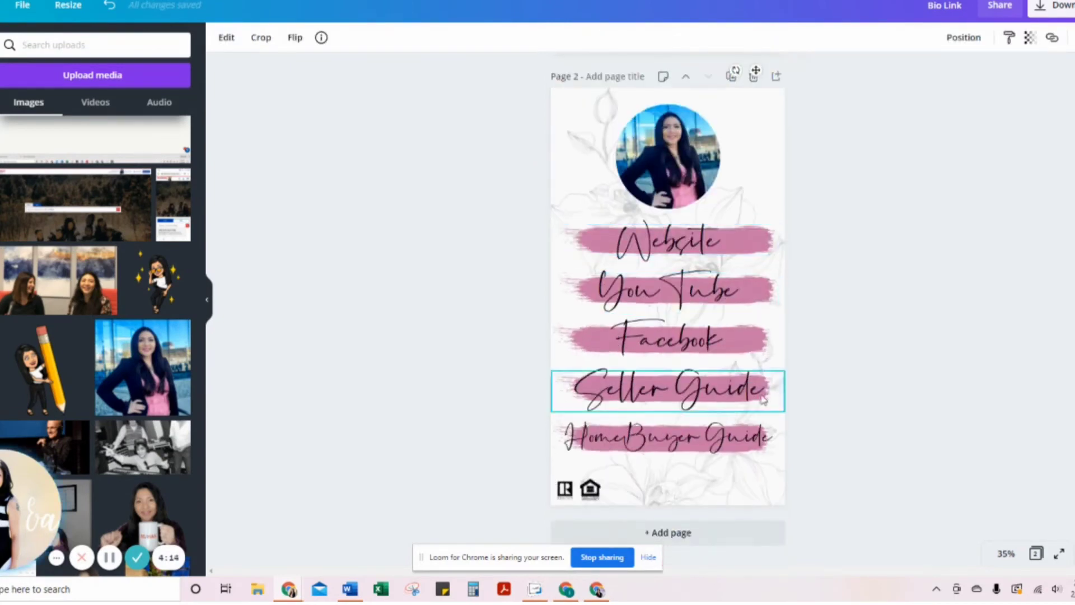
key("ctrl+v")
left_click(925, 357)
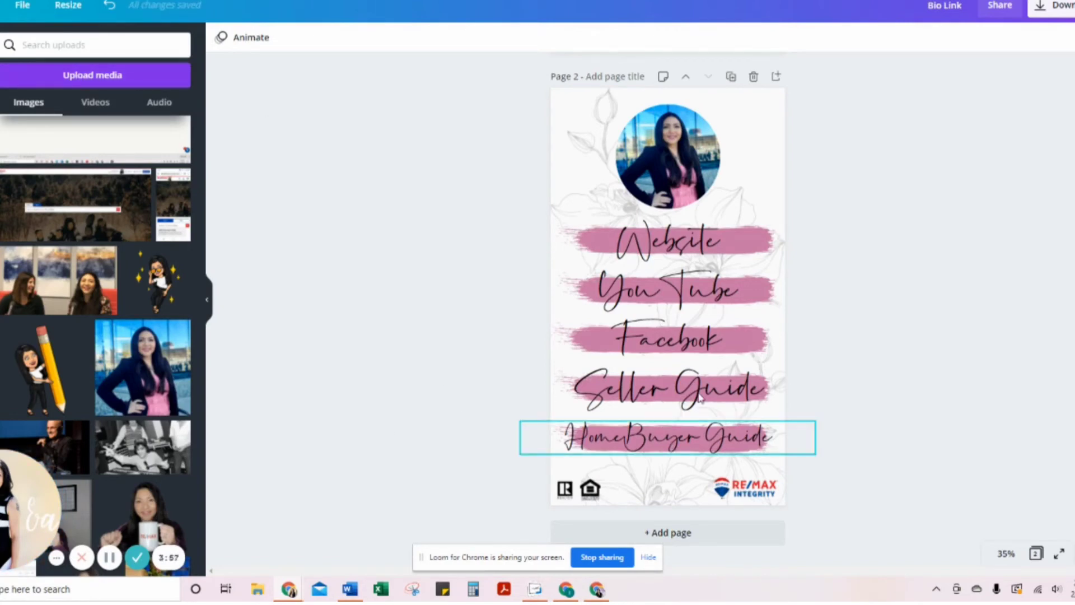
Step: Link the "Website" text on page 2 to the agent's website address and remove the text's underline
left_click(671, 250)
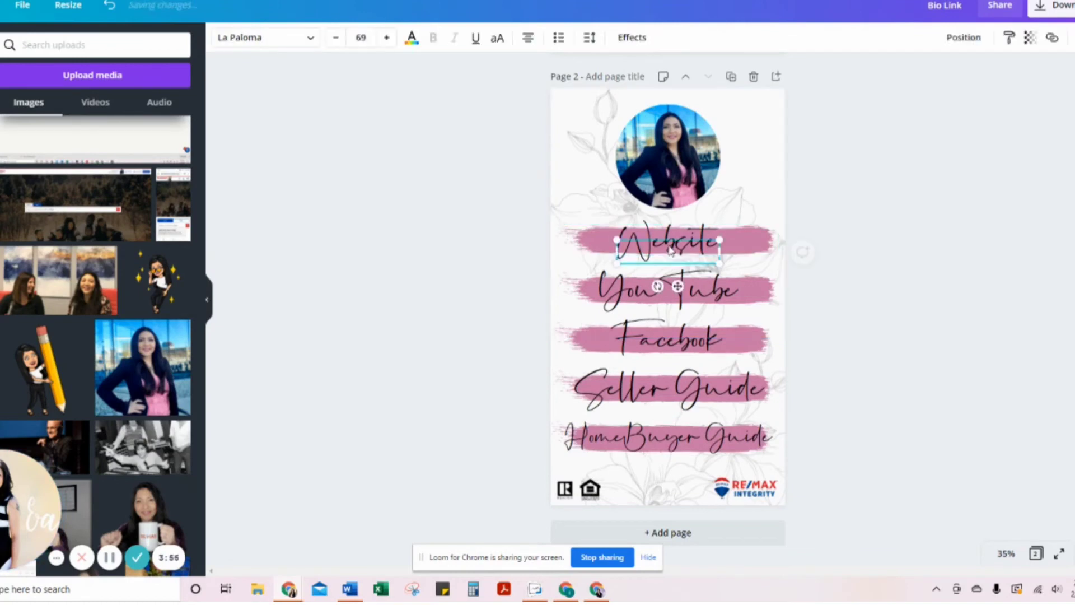
double_click(671, 246)
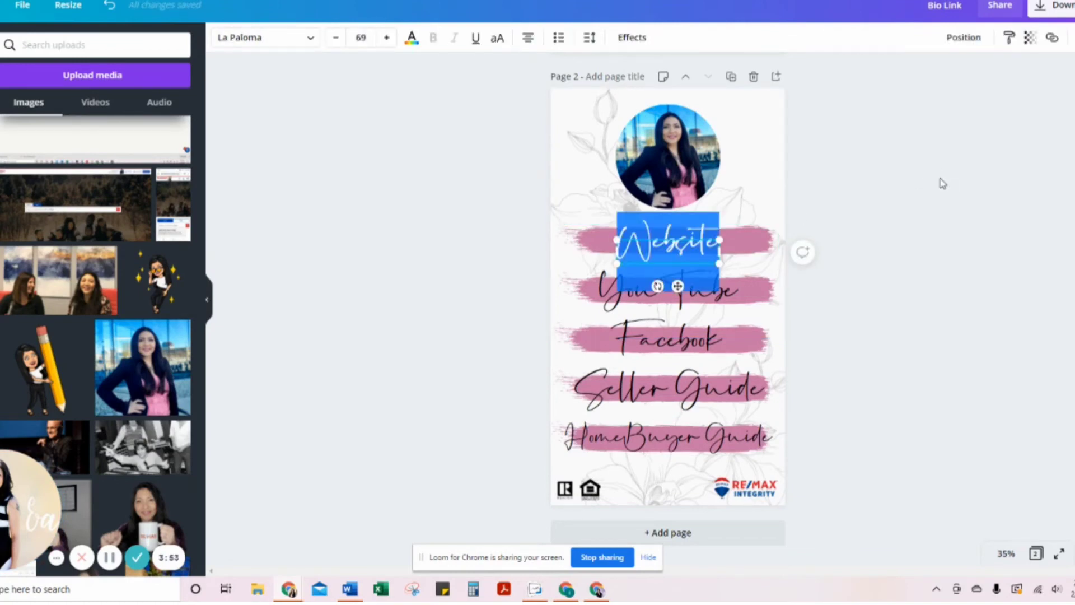
left_click(1052, 39)
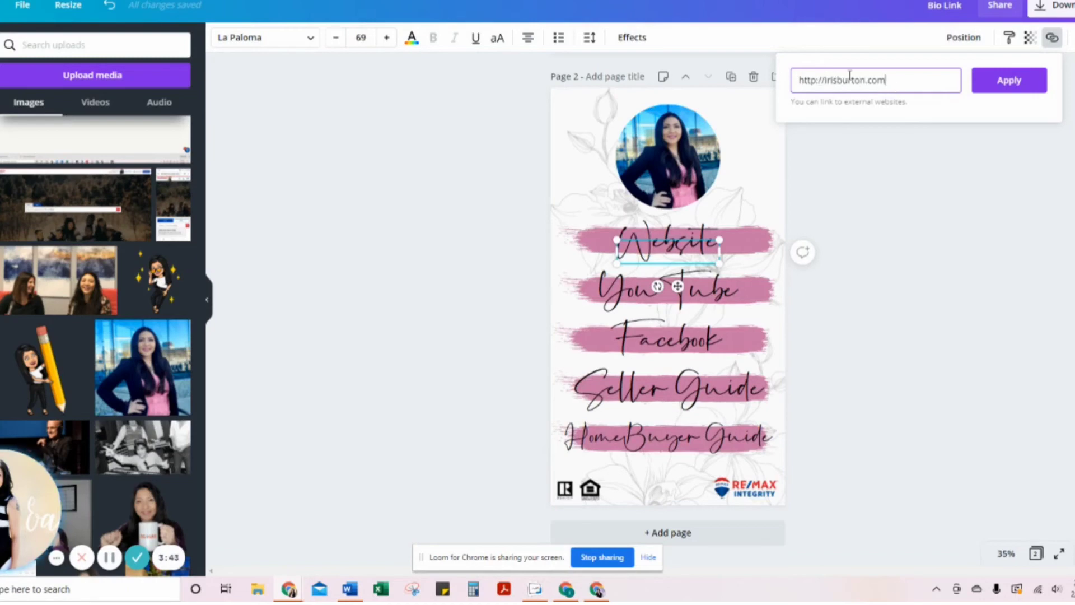
left_click(988, 96)
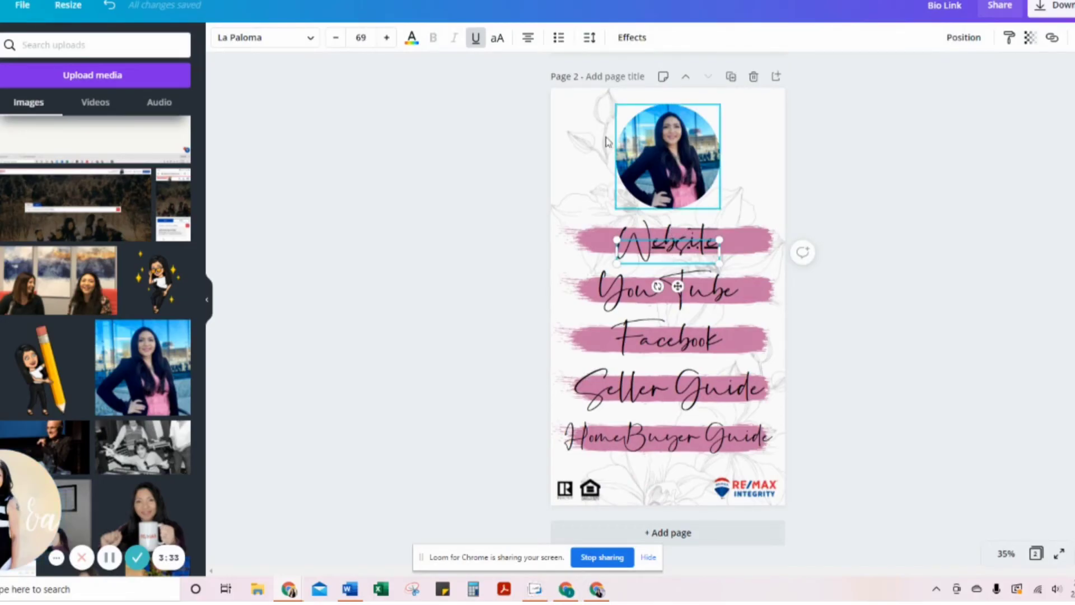
left_click(475, 45)
left_click(435, 170)
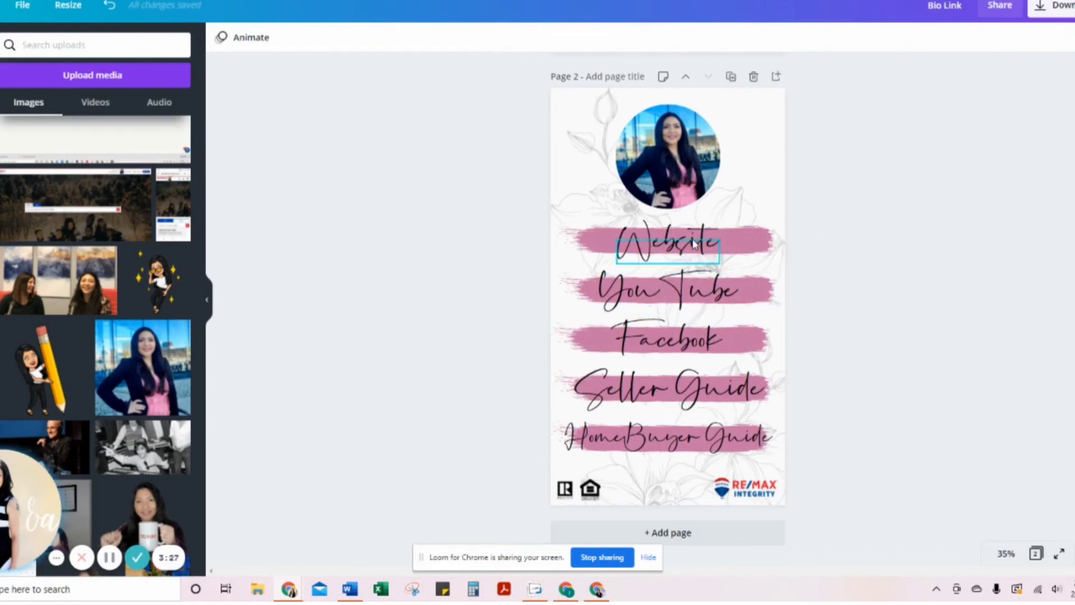
Step: Check the web address linked to the "Website" text on page 2
left_click(668, 241)
left_click(1051, 38)
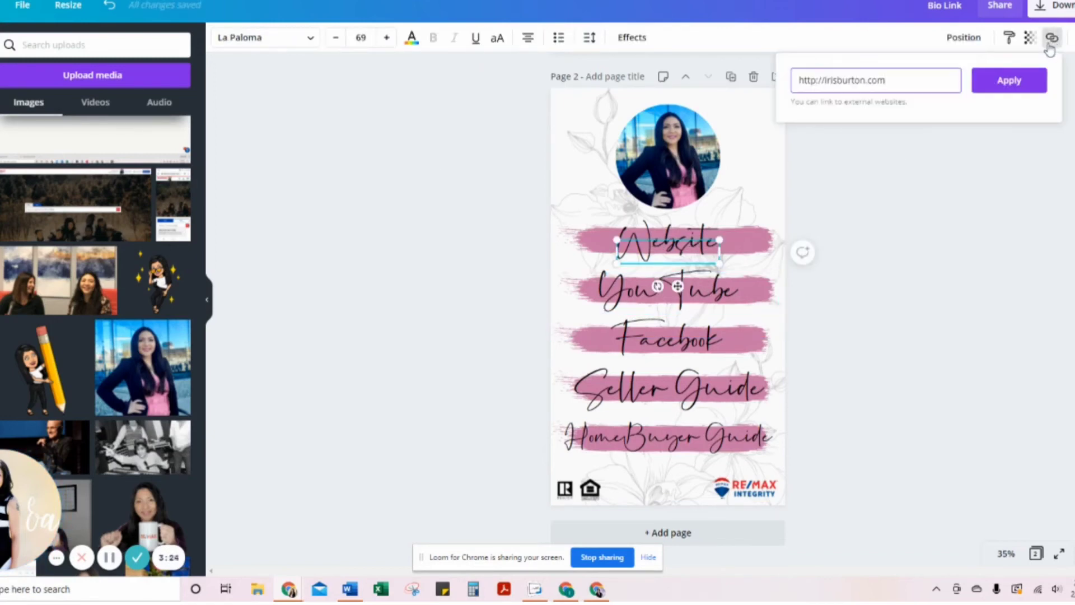
left_click(933, 278)
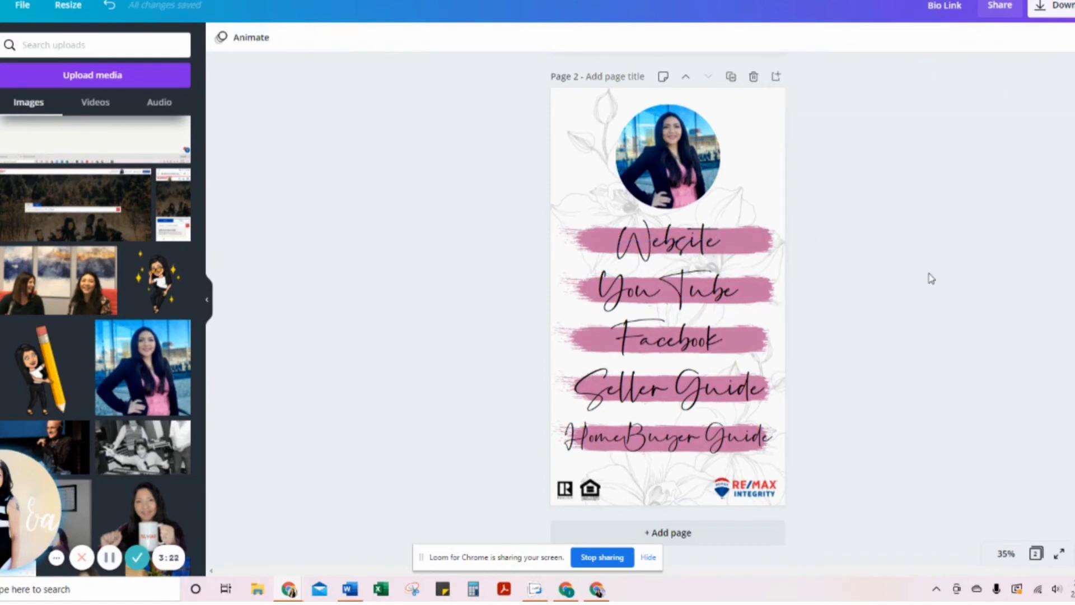
Step: Link the "Facebook" text on page 2 to the agent's Facebook page address and remove the text's underline
left_click(673, 337)
left_click(673, 337)
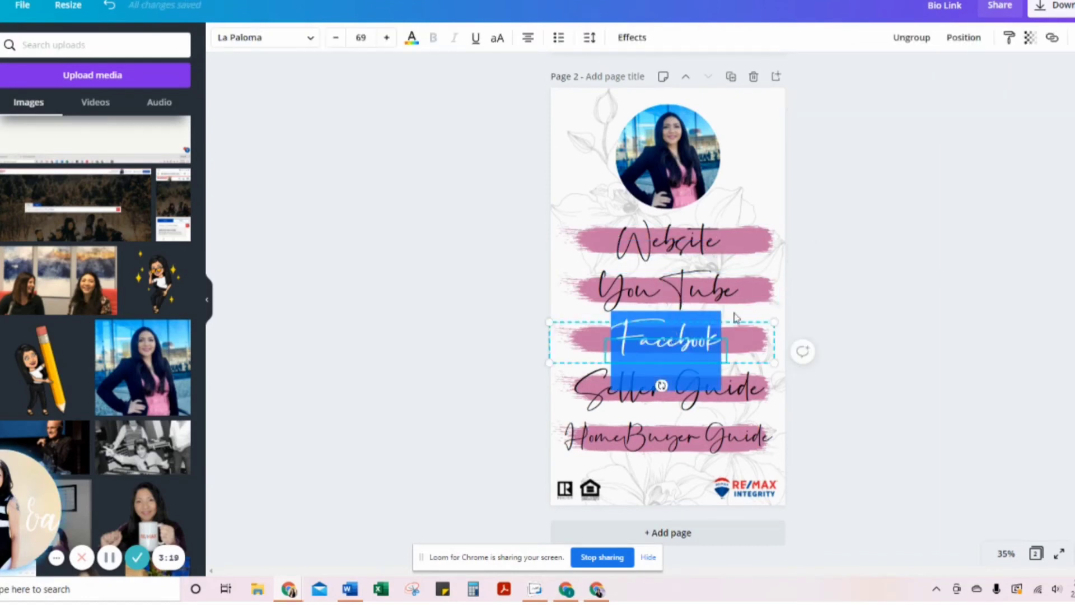
left_click(1053, 38)
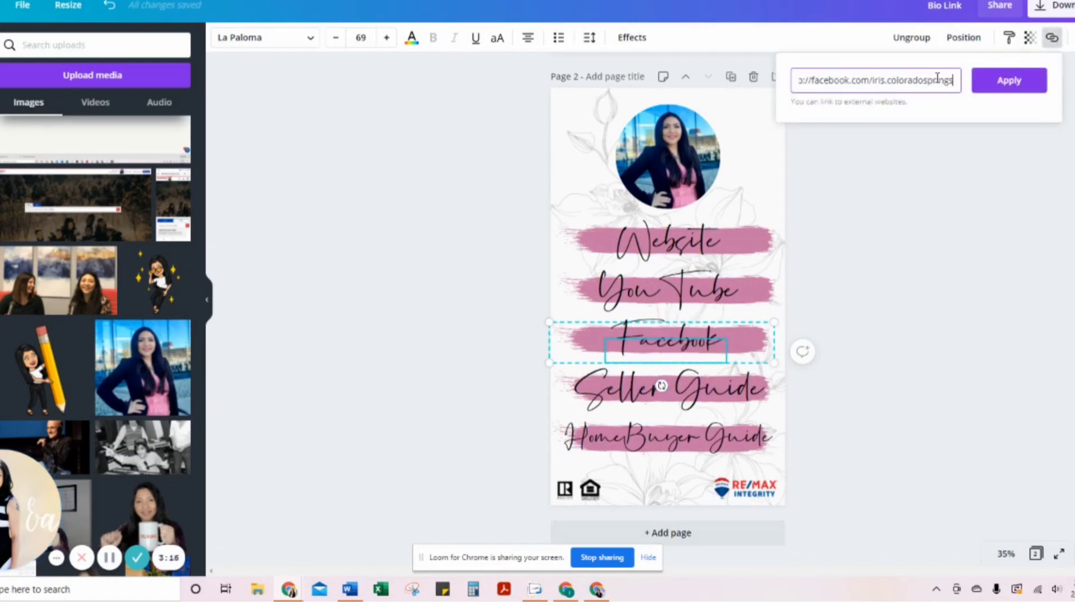
left_click(1027, 83)
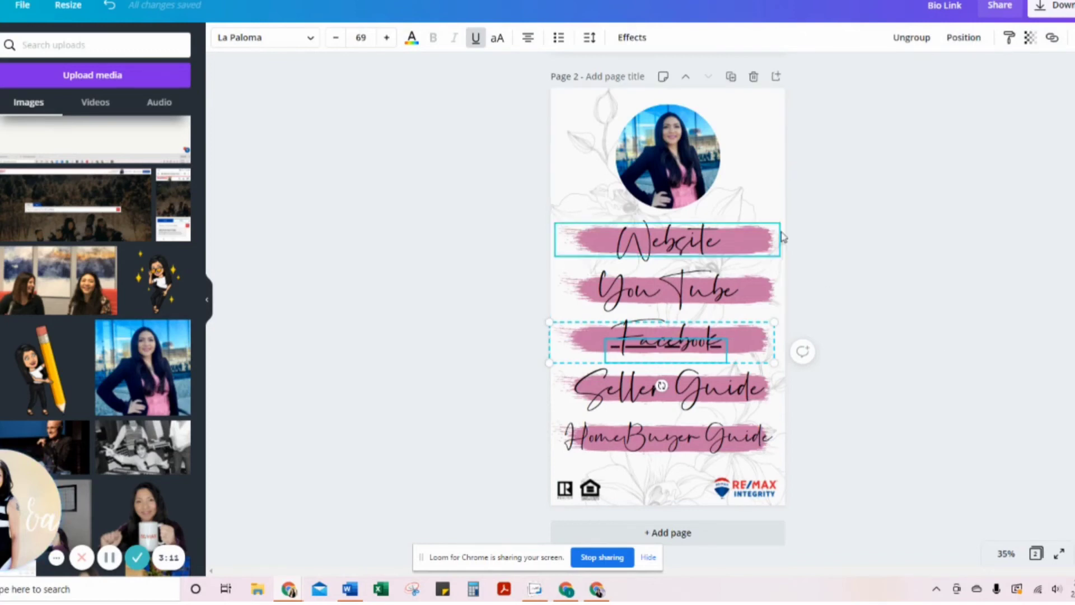
left_click(475, 38)
left_click(454, 336)
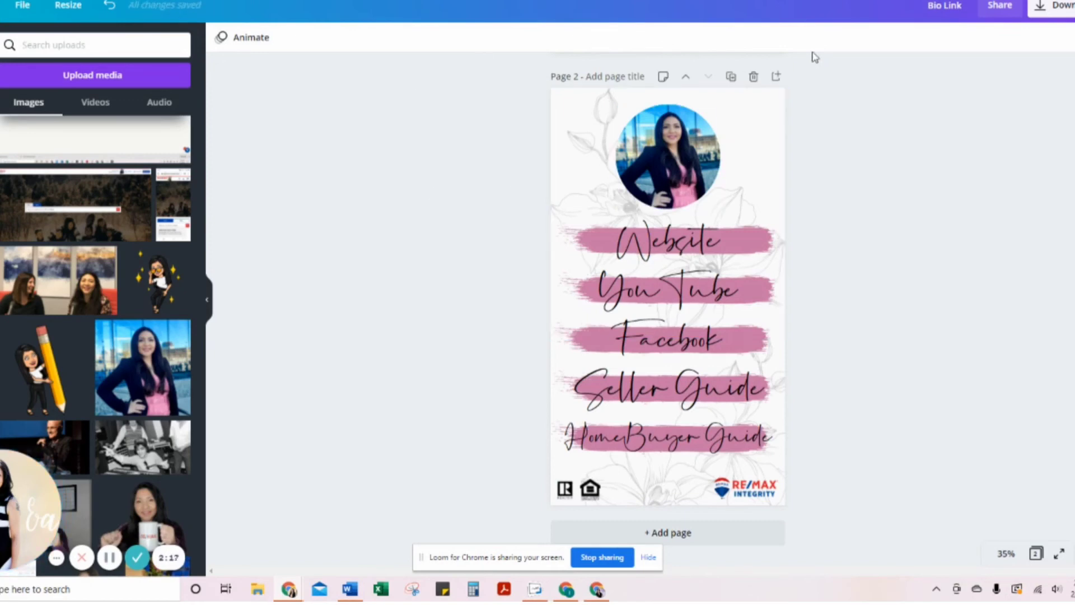
Step: Copy the design's view-only share link and open the shared view of the bio link page
left_click(1002, 11)
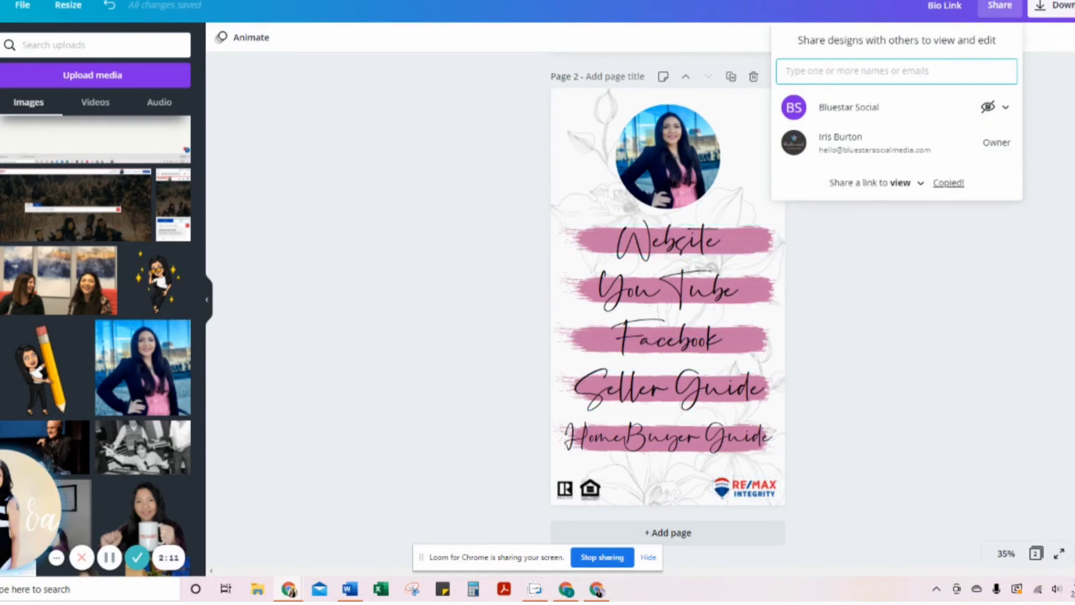
key("ctrl+alt+p")
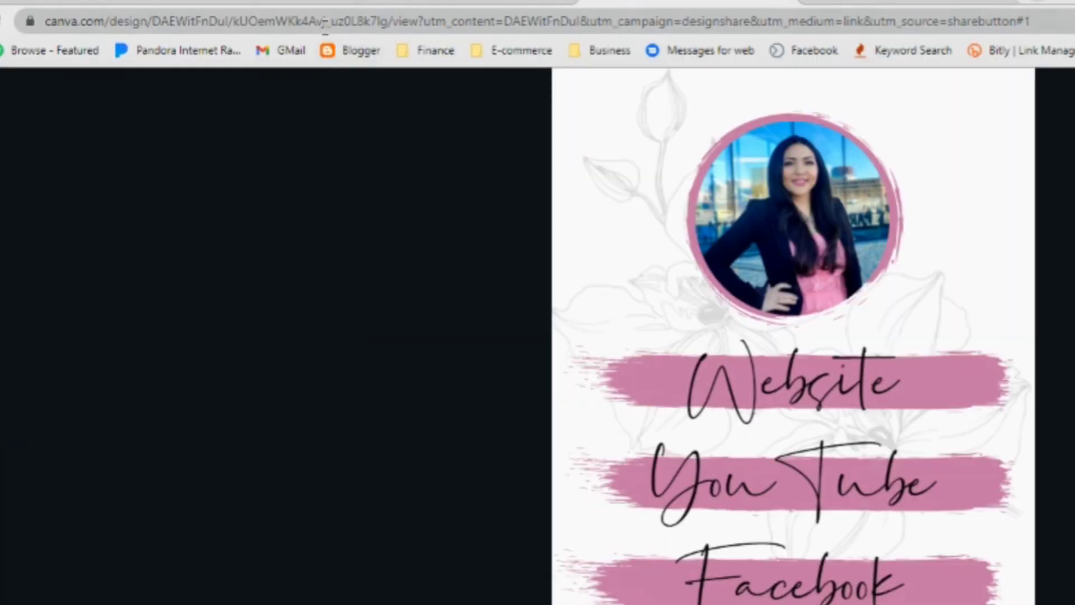
left_click(324, 23)
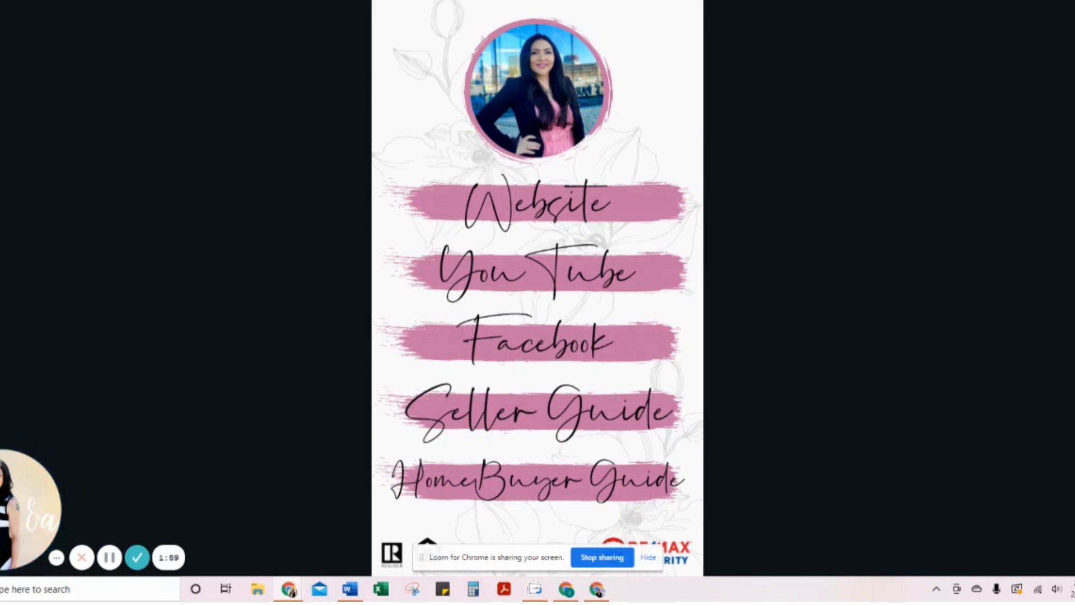
Step: Switch to the MAX/Center site and open the rem.ax URL Shortener from its top apps
key("ctrl+Tab")
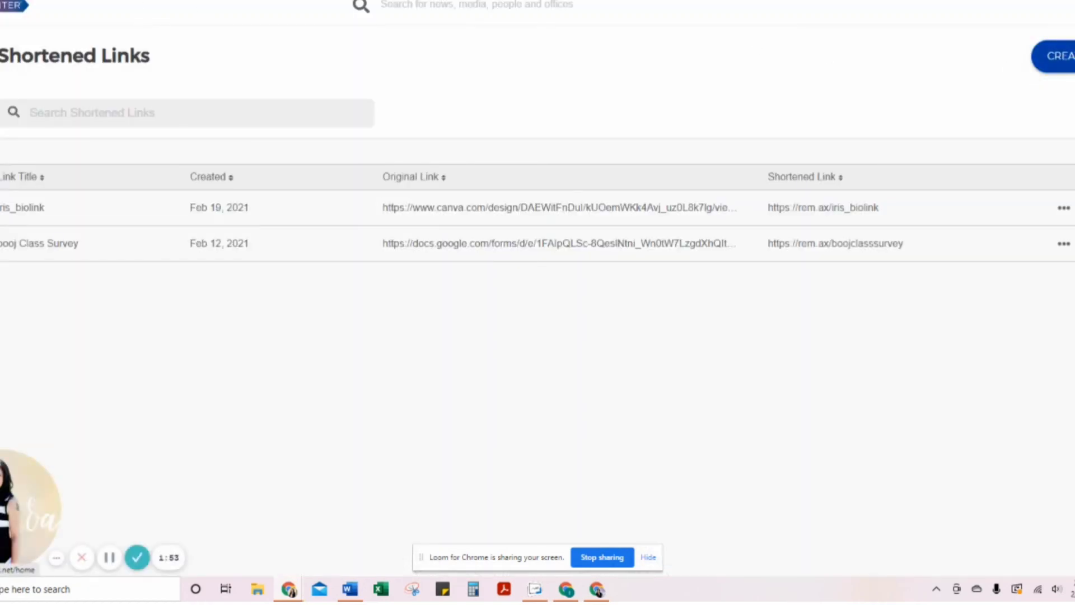
left_click(110, 18)
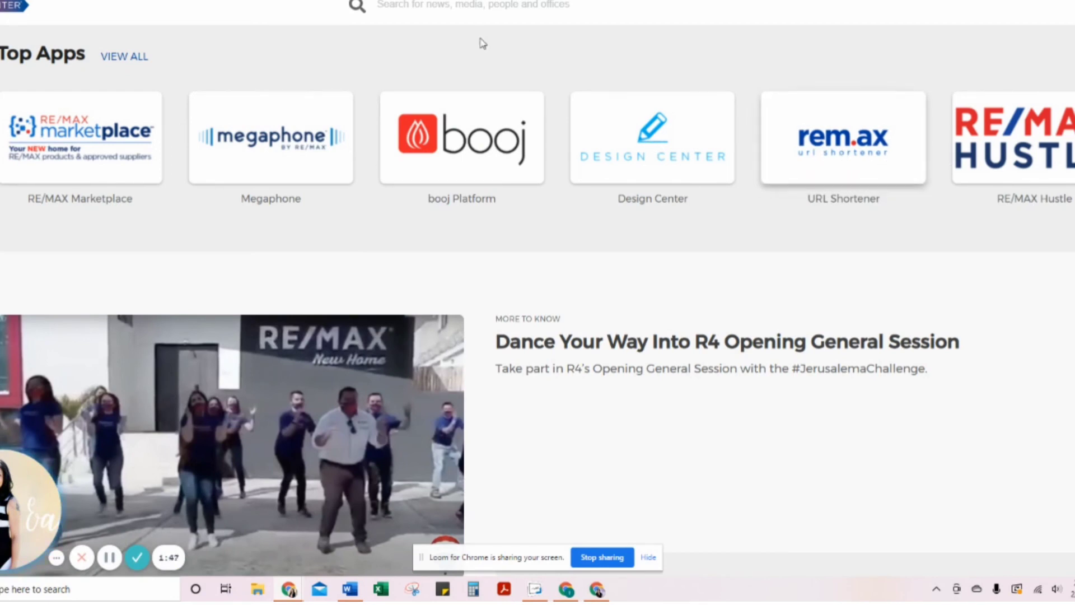
left_click(463, 5)
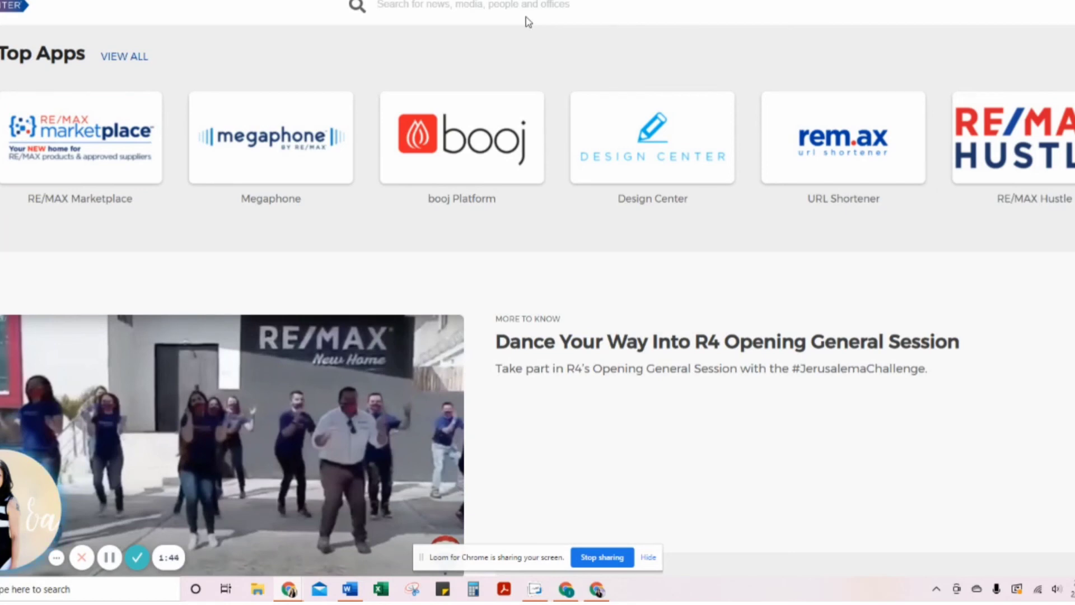
left_click(891, 156)
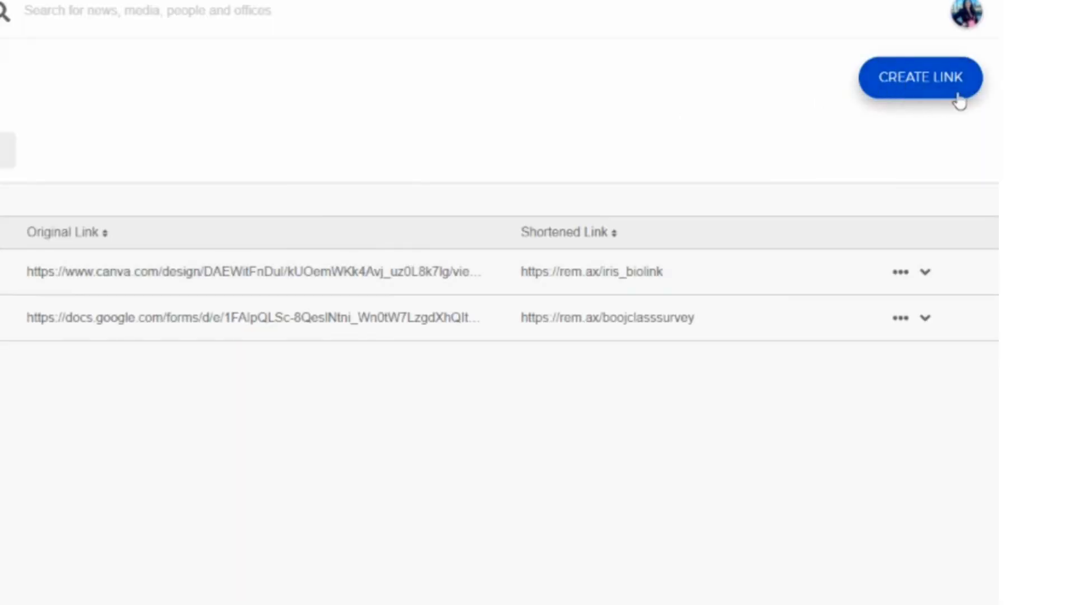
left_click(959, 99)
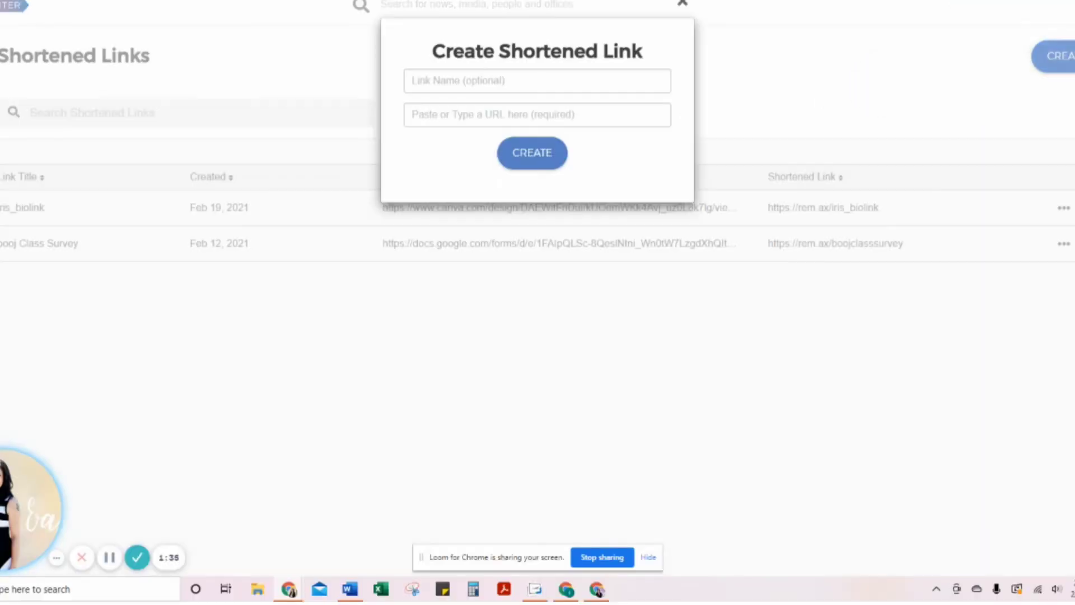
left_click(448, 82)
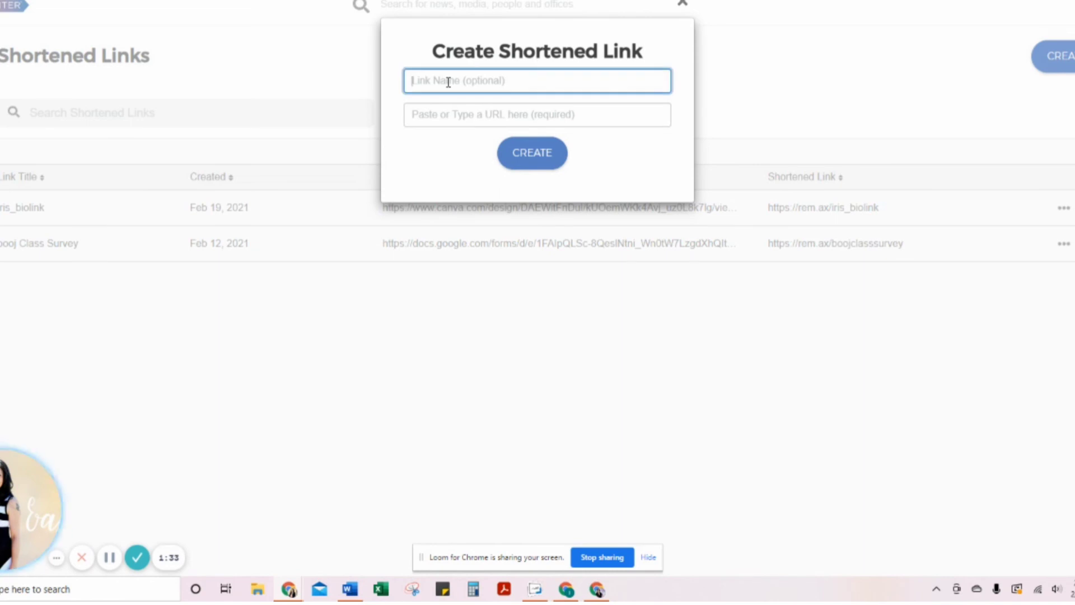
left_click(448, 115)
key("ctrl+v")
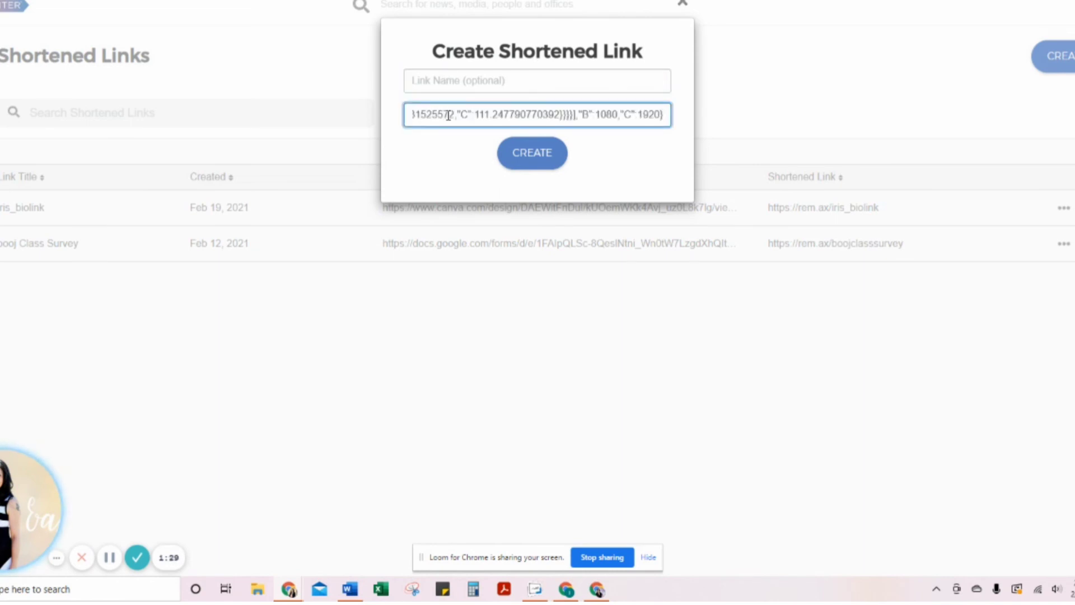
key("Home")
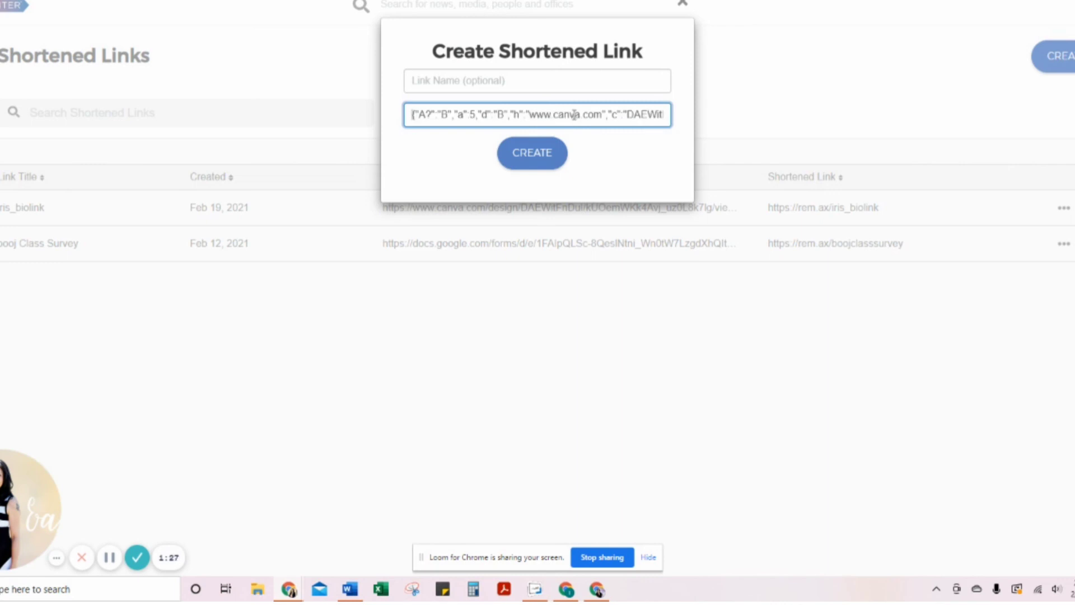
left_click(683, 4)
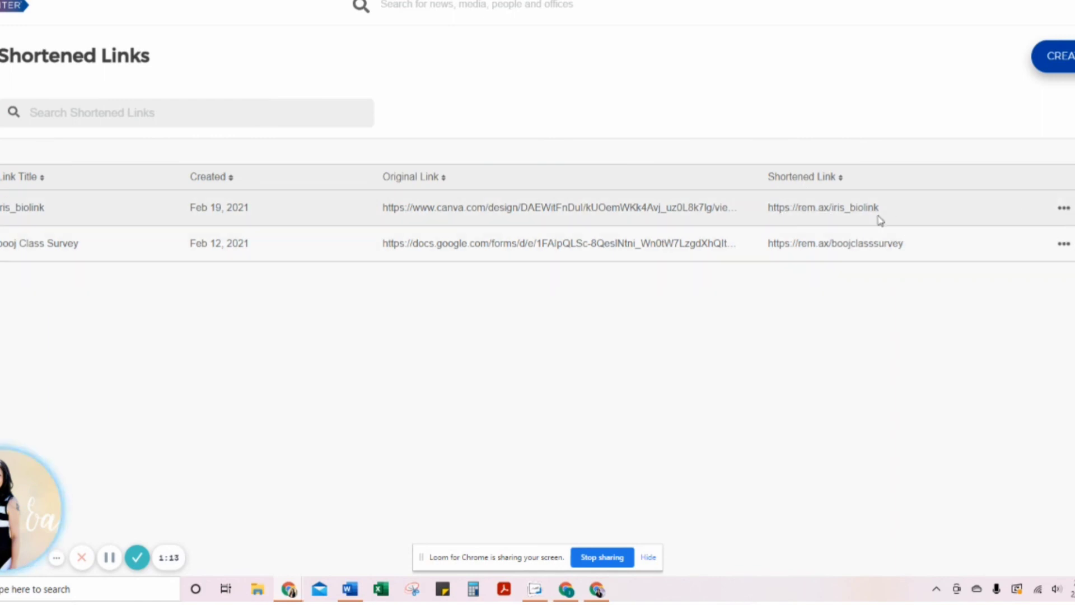
Step: Examine the editable title and custom ending of the existing bio link's shortened link without changing them
left_click(1061, 210)
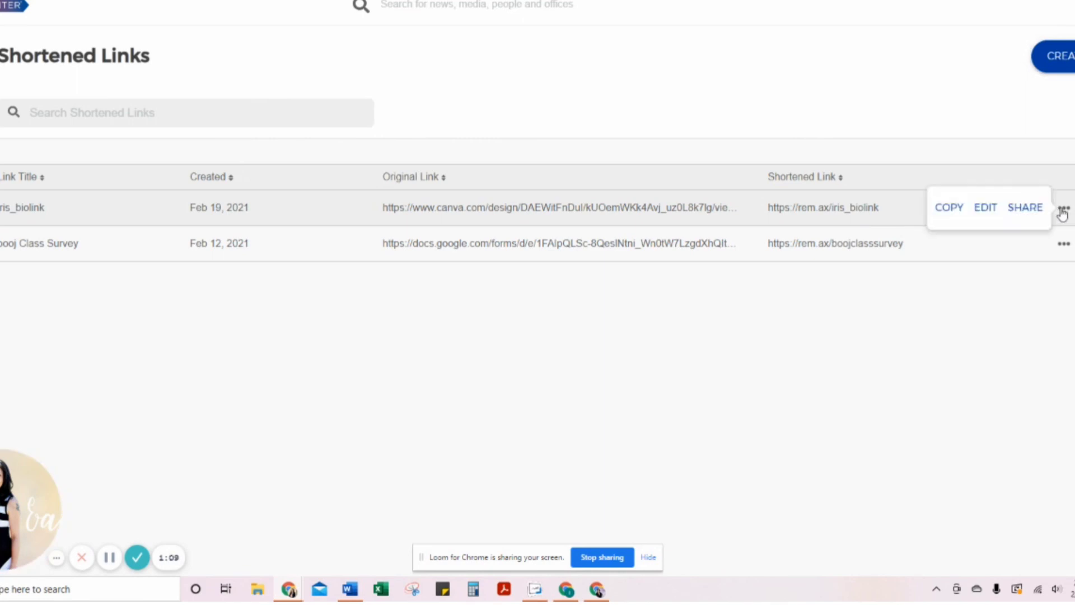
left_click(987, 210)
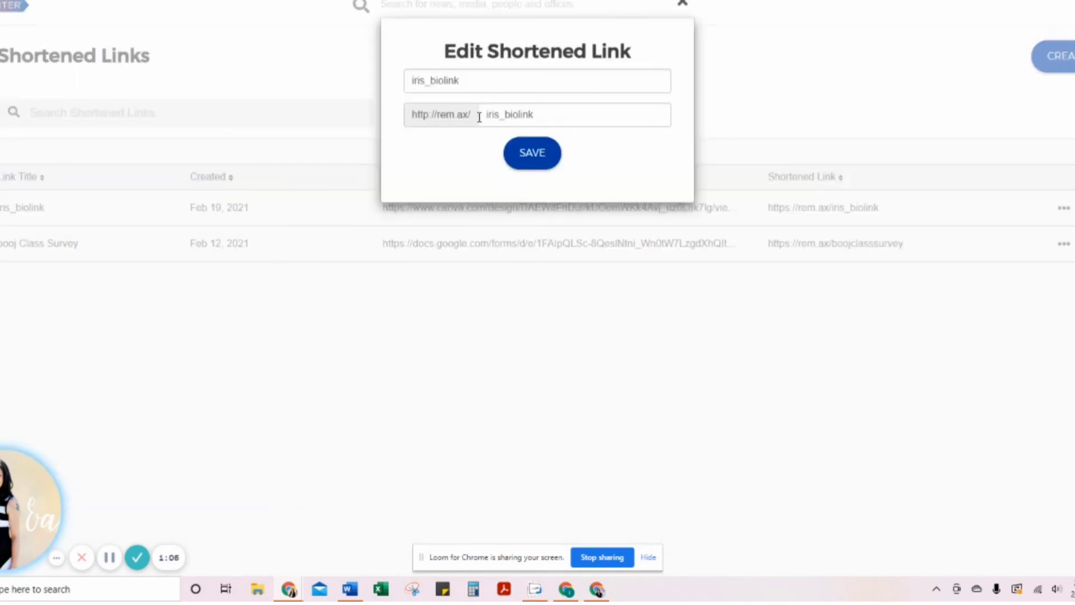
left_click_drag(480, 114, 543, 117)
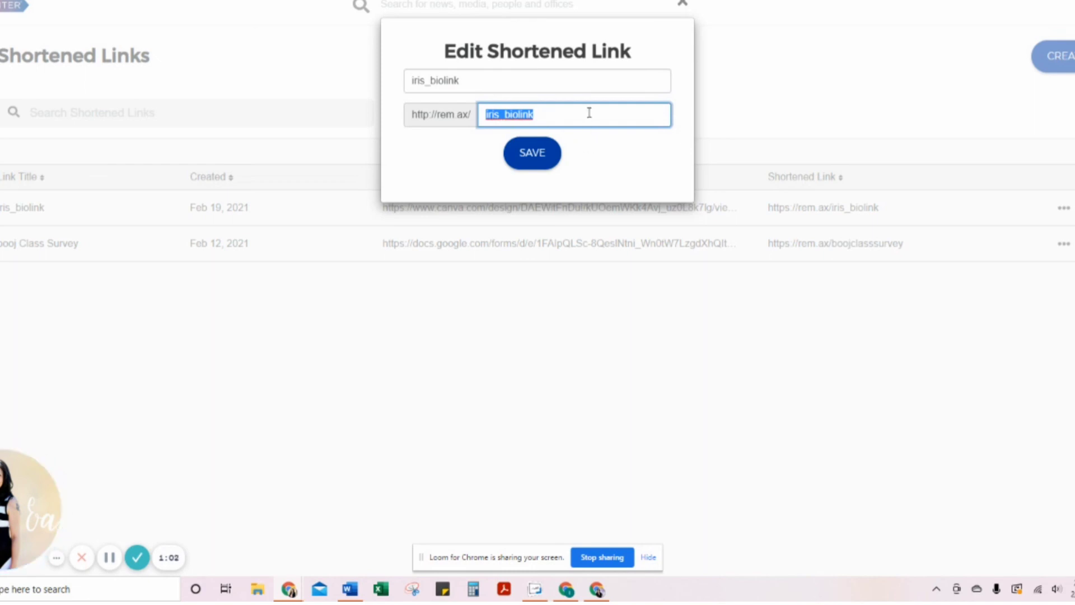
left_click(706, 28)
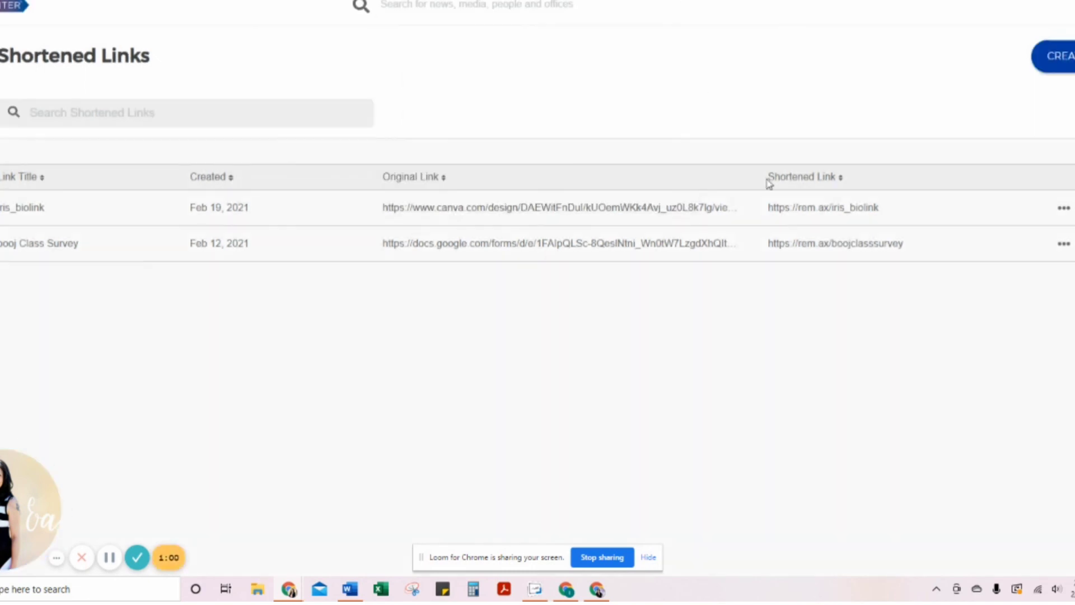
Step: Copy the bio link's shortened rem.ax address and load it in the browser to view the shared page
left_click(964, 213)
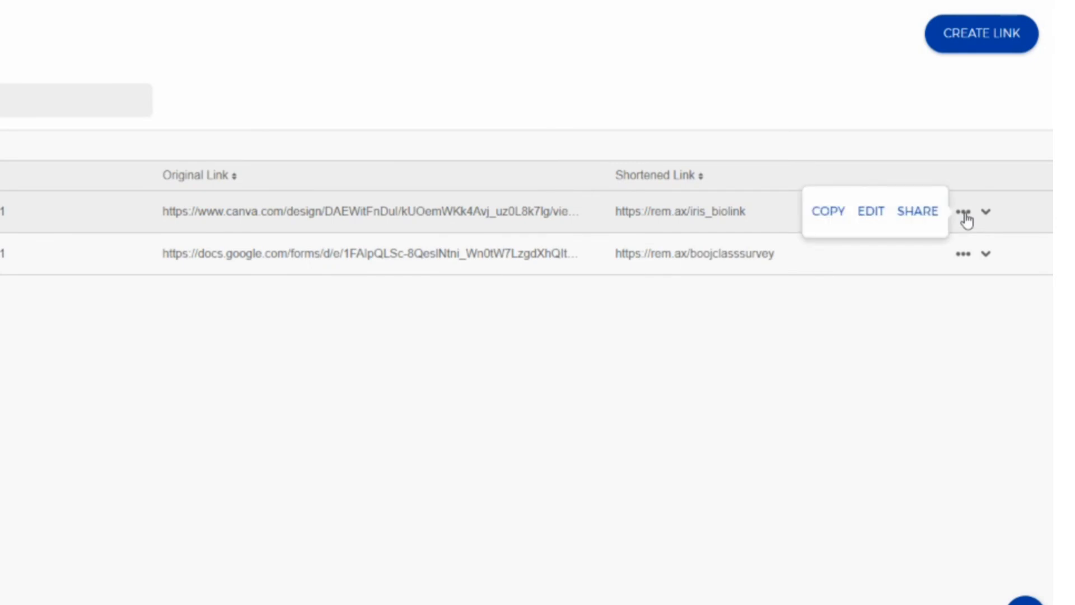
left_click(826, 221)
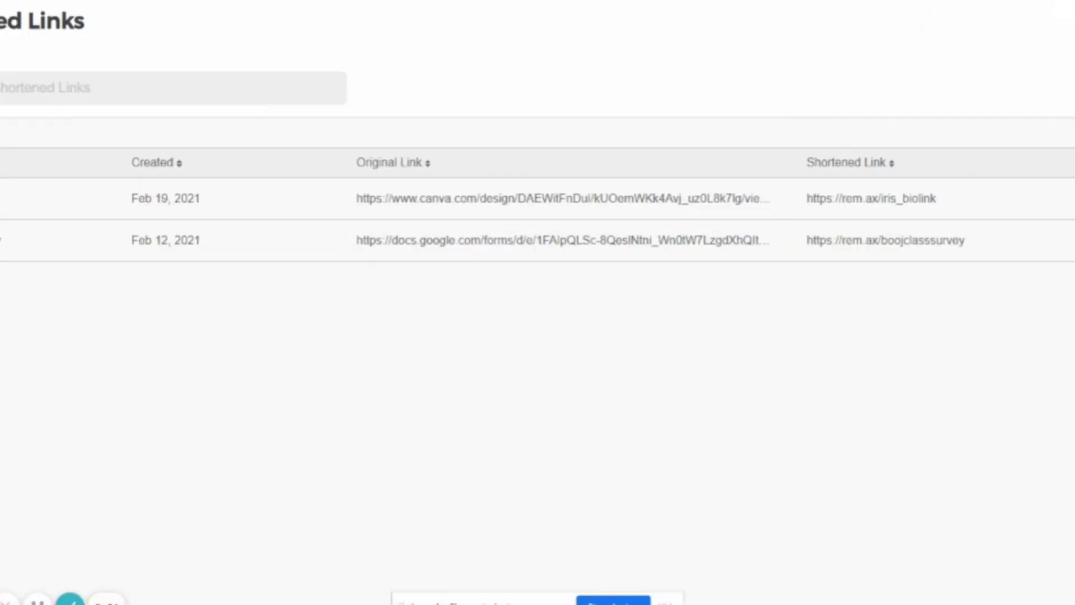
type("https://rem.ax/iris_biolink")
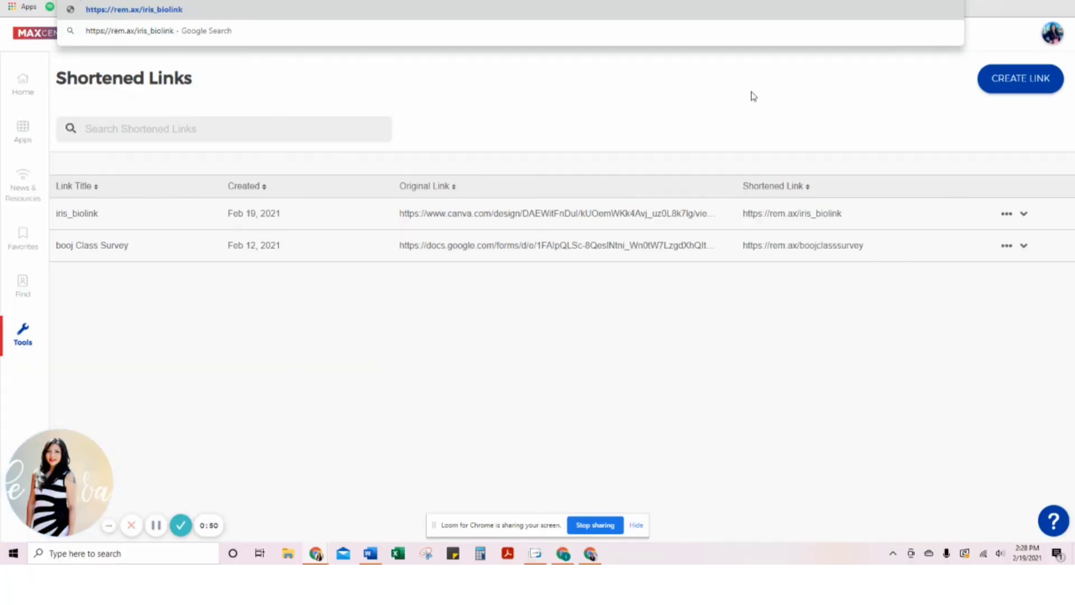
key("Return")
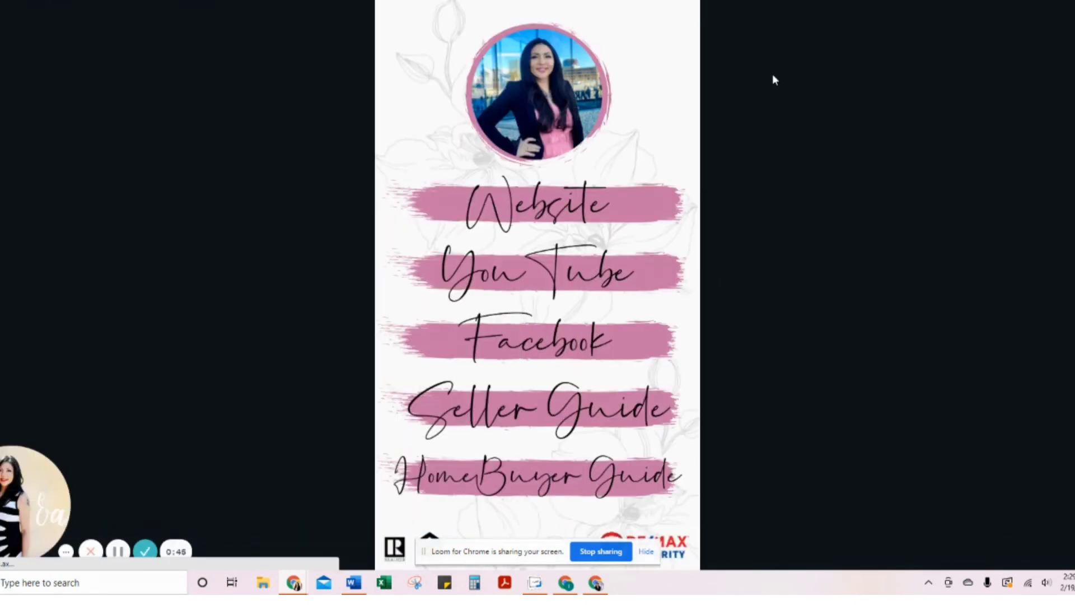
mouse_move(772, 211)
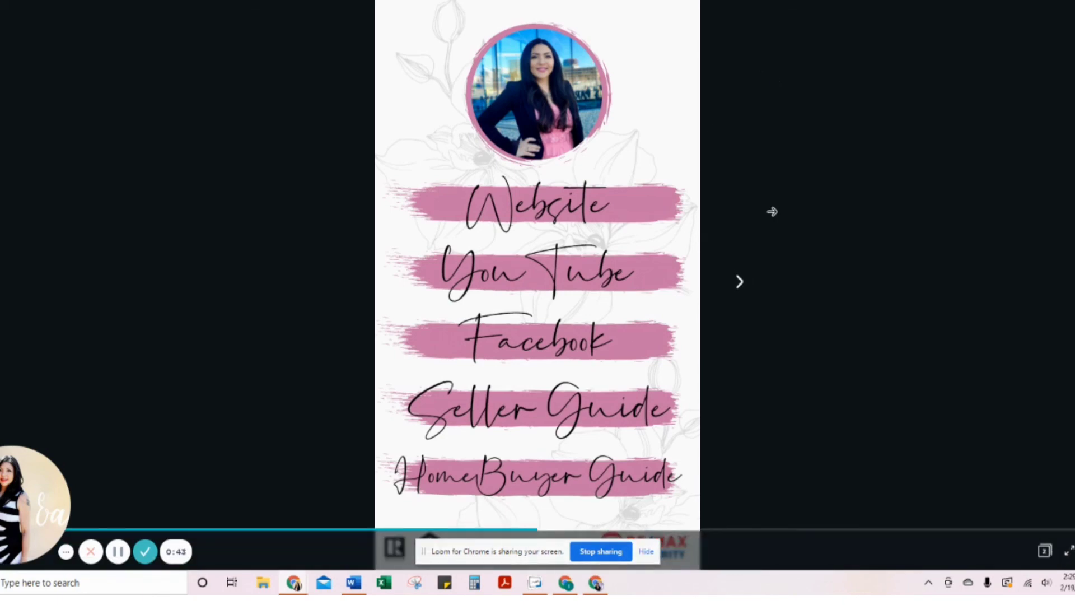